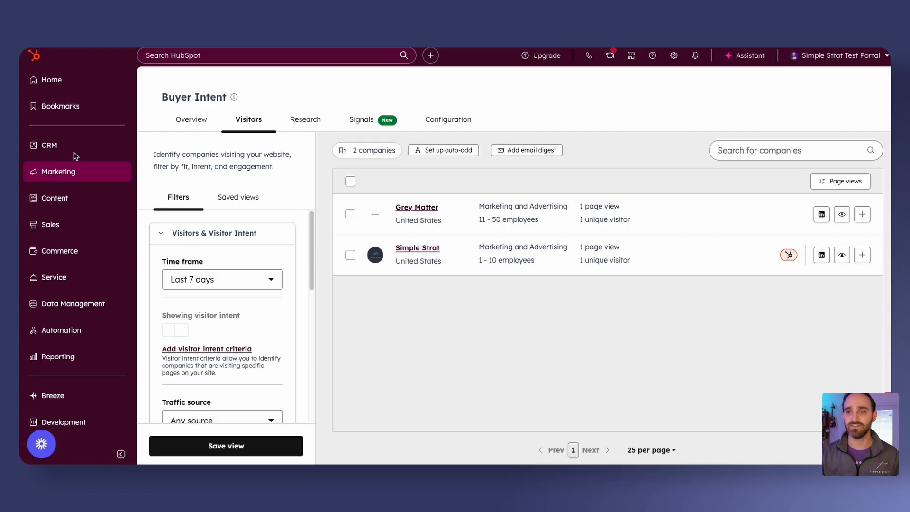
- Open the Buyer Intent overview and go to the setup of target markets
mouse_move(76, 178)
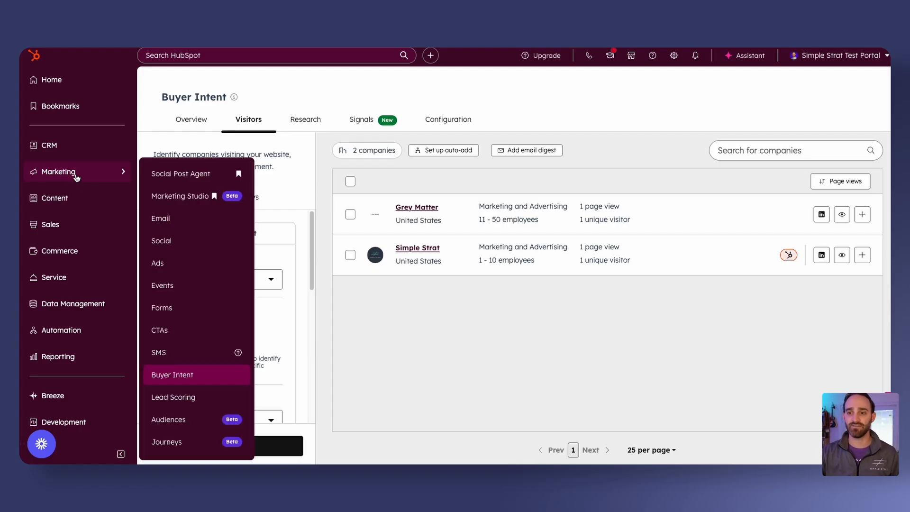
click(211, 377)
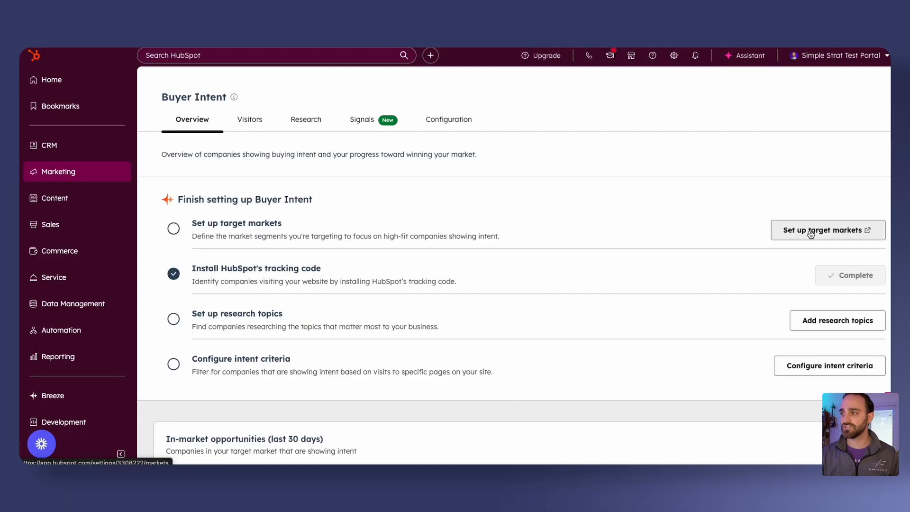
click(796, 230)
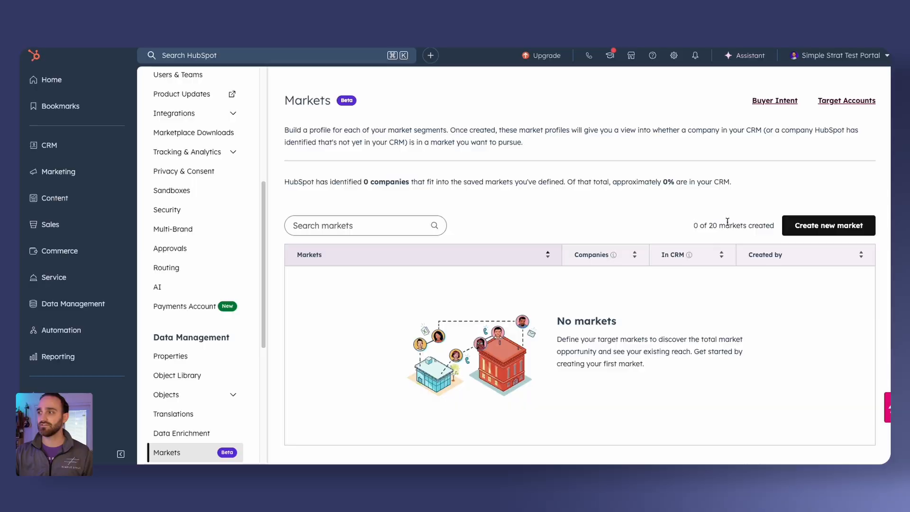
- Start a new market and name it Healthcare & Hospitals
click(801, 226)
click(780, 228)
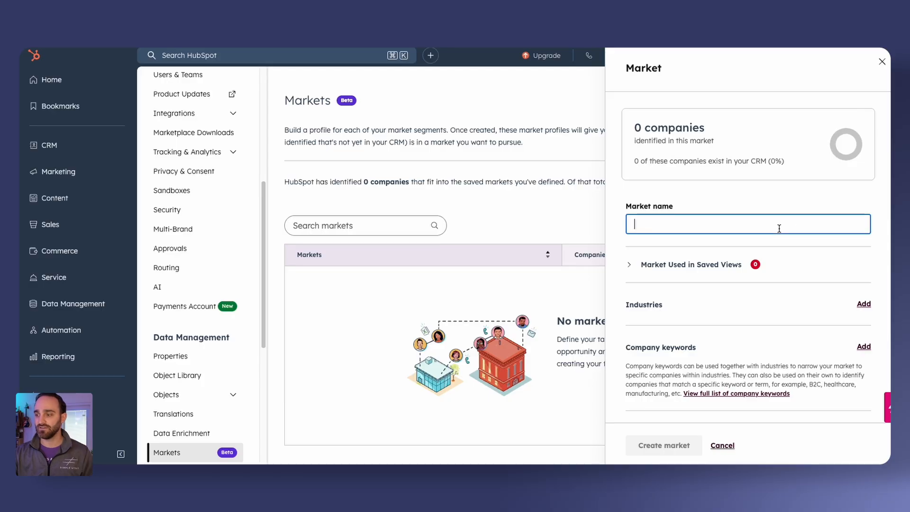
text(Health)
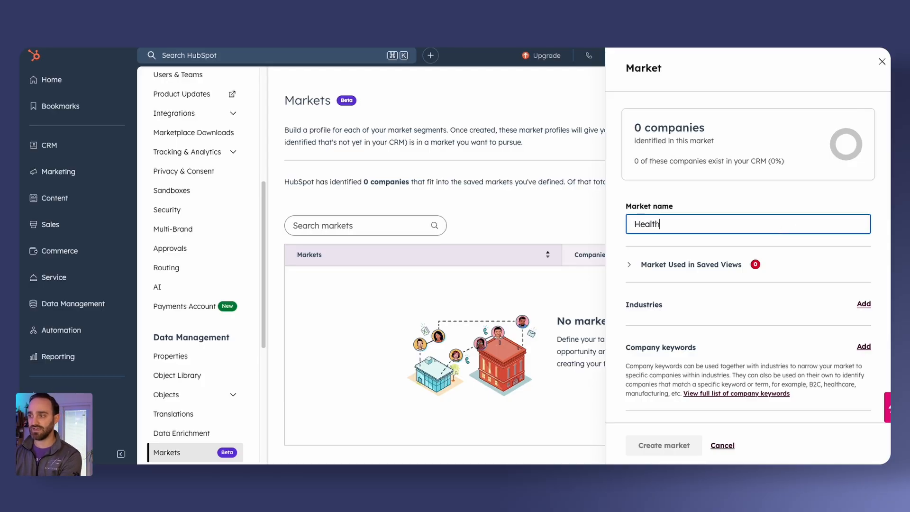
text(care Ho)
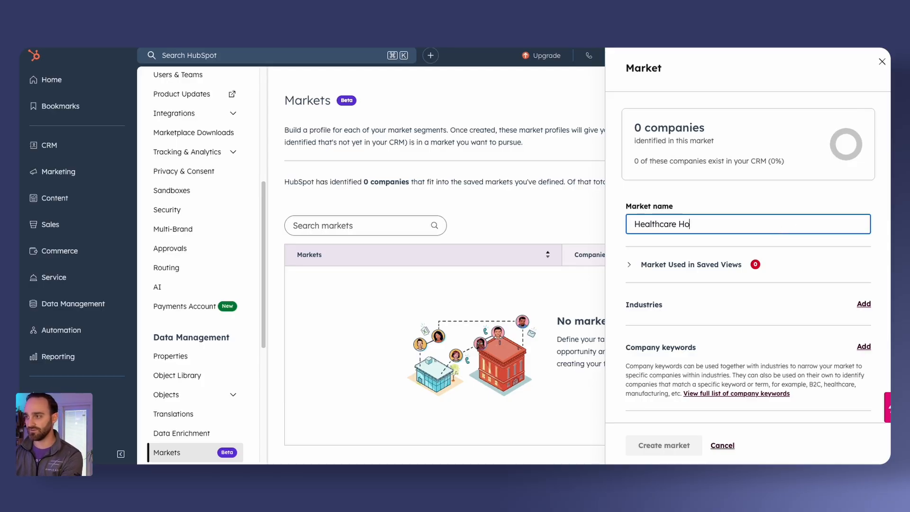
key(BackSpace)
key(BackSpace)
key(BackSpace)
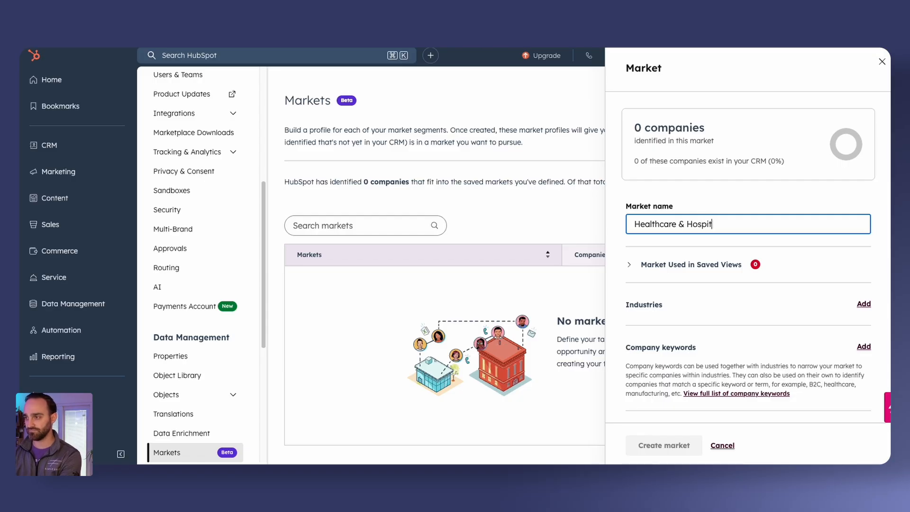
- Add Hospital & Health Care and Mental Health Care as the market's industries
click(863, 304)
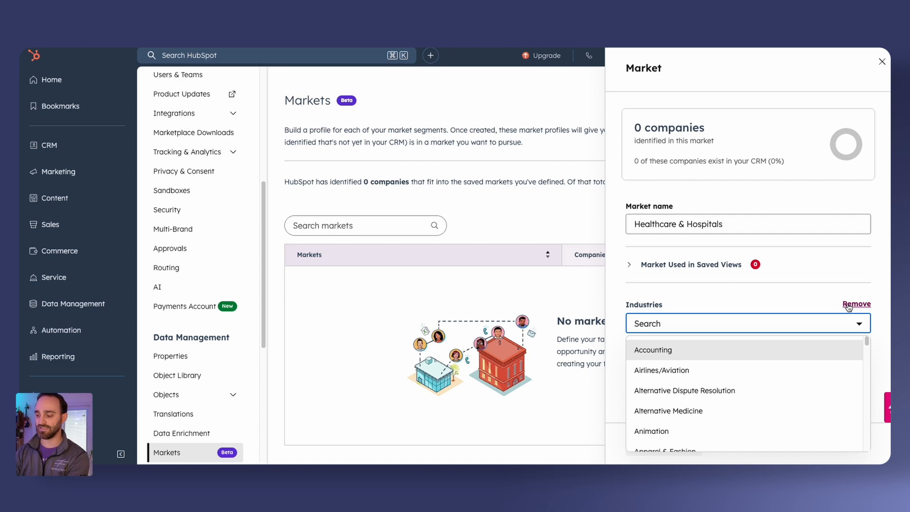
text(health)
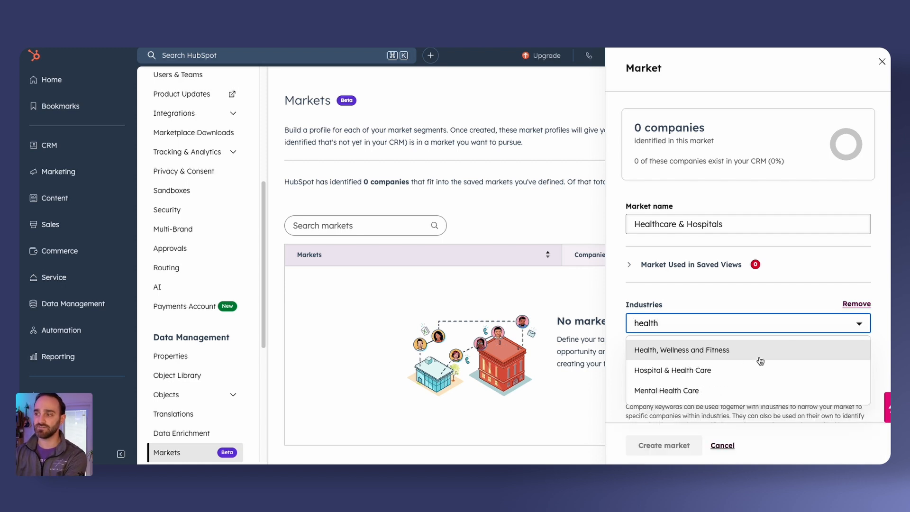
click(731, 371)
text(ment)
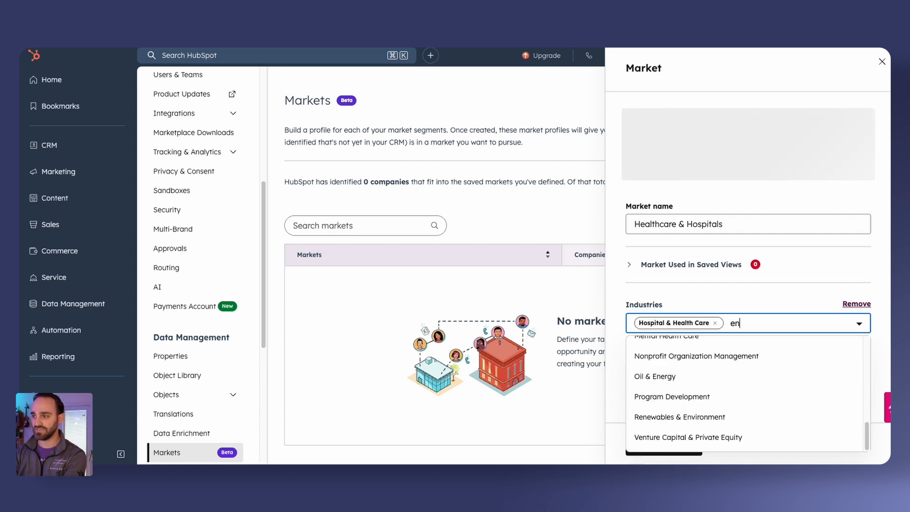
text(al h)
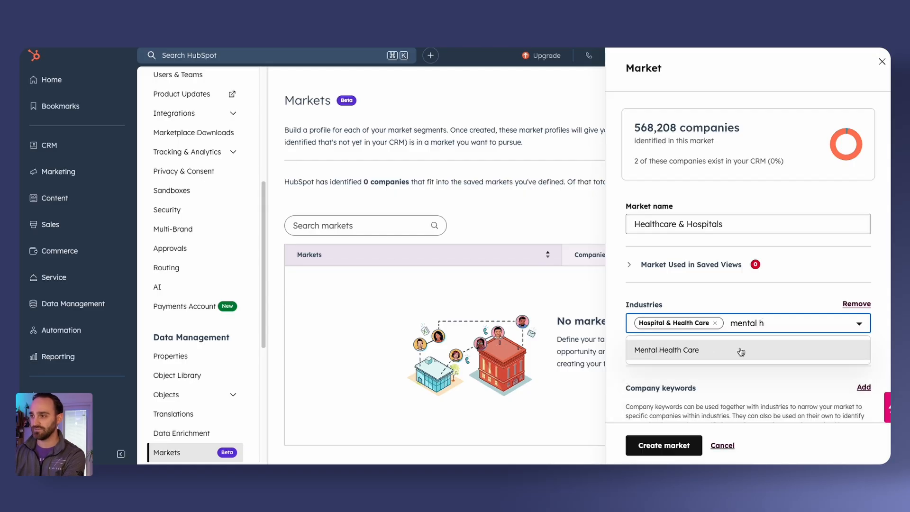
click(741, 352)
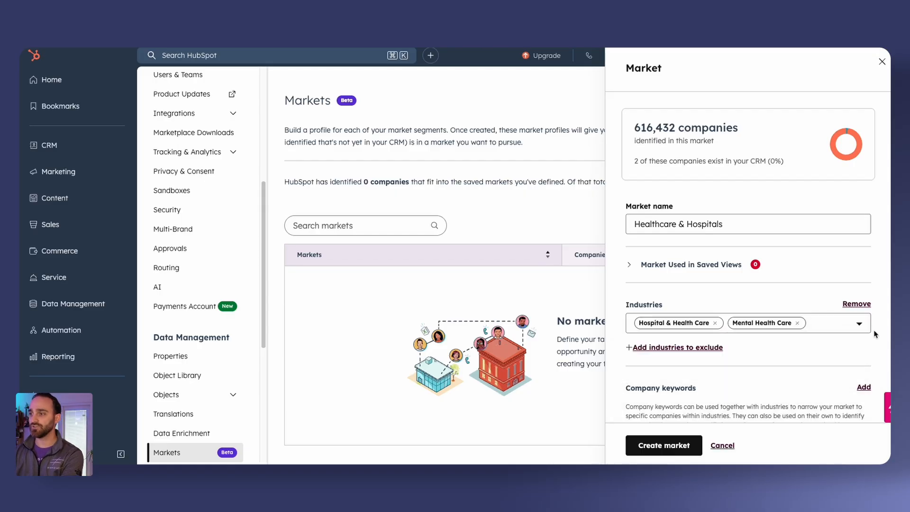
- Exclude companies in the Health, Wellness and Fitness industry from the market
click(710, 348)
text(fitness)
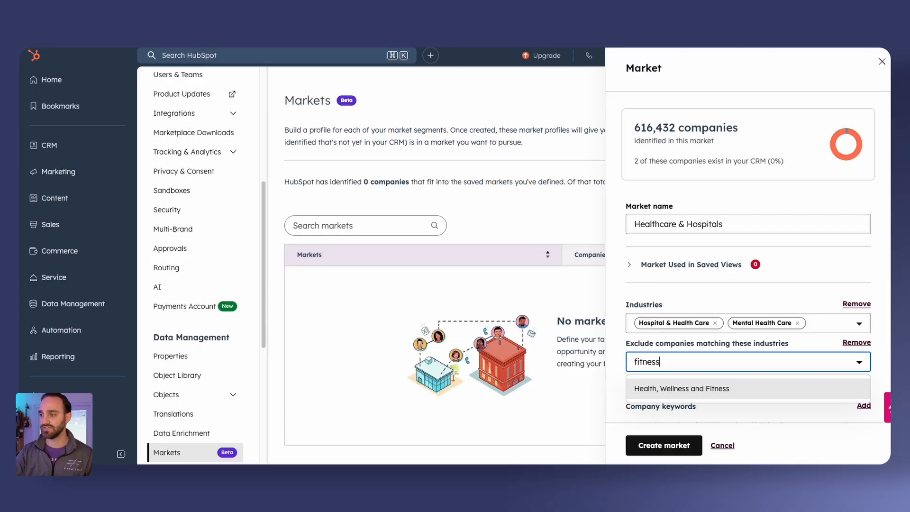
key(Return)
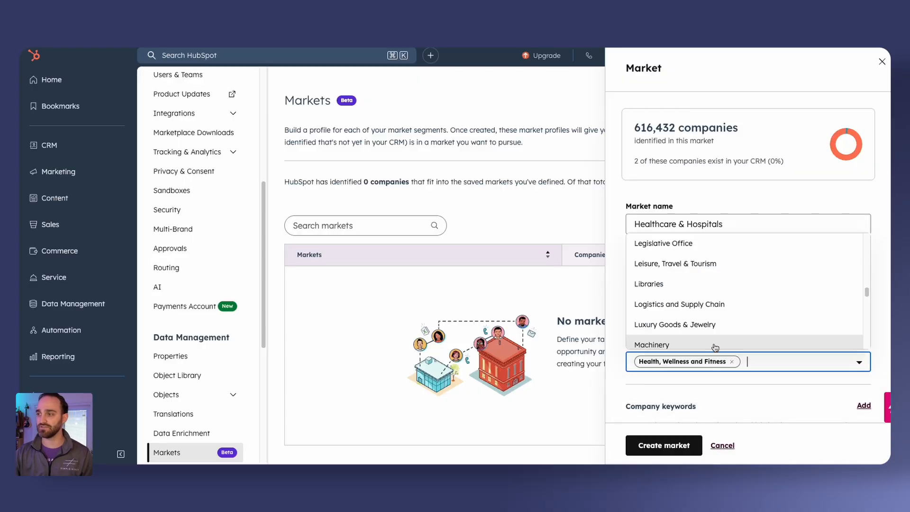
click(872, 352)
- Add the company keywords Surgical Hospital and Specialty Hospitals to the market
scroll(876, 346, down, 3)
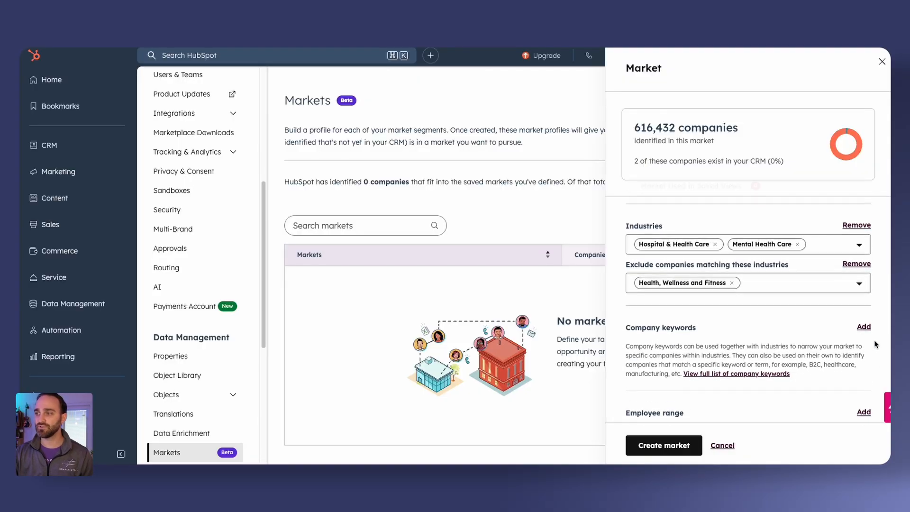
click(865, 313)
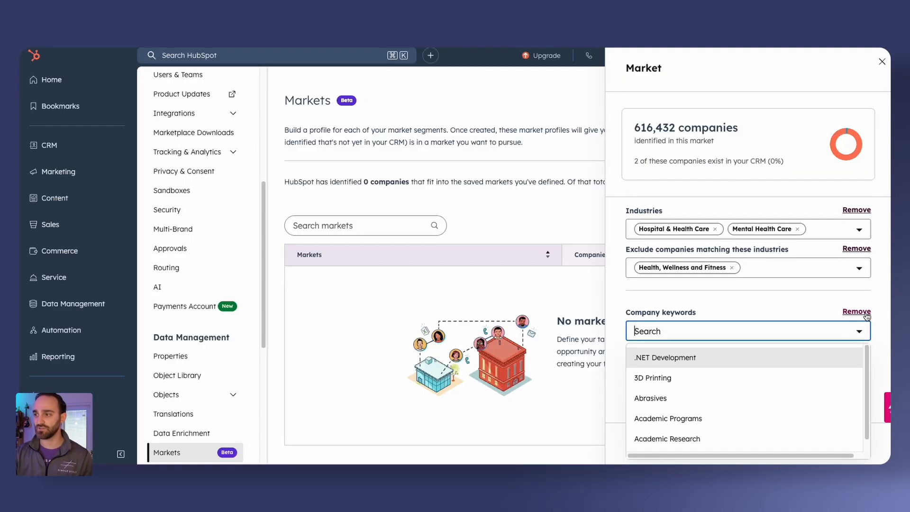
text(hosp)
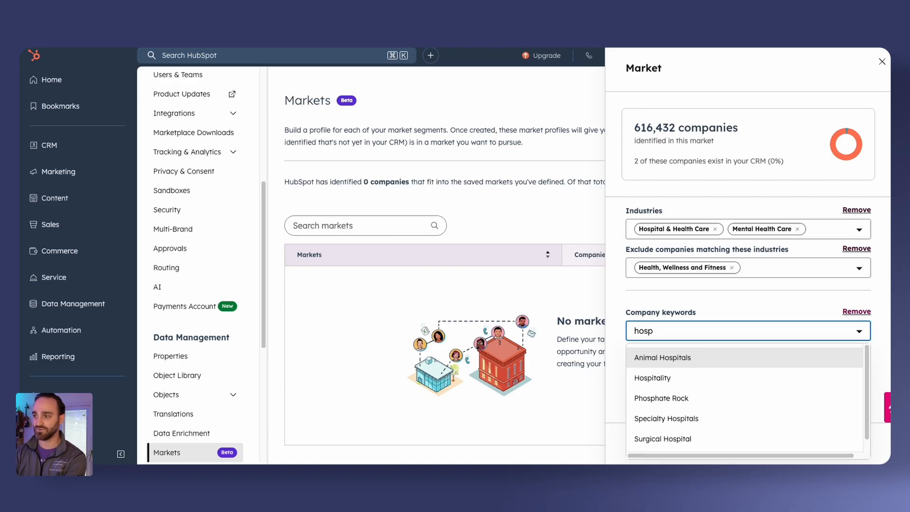
scroll(697, 417, down, 1)
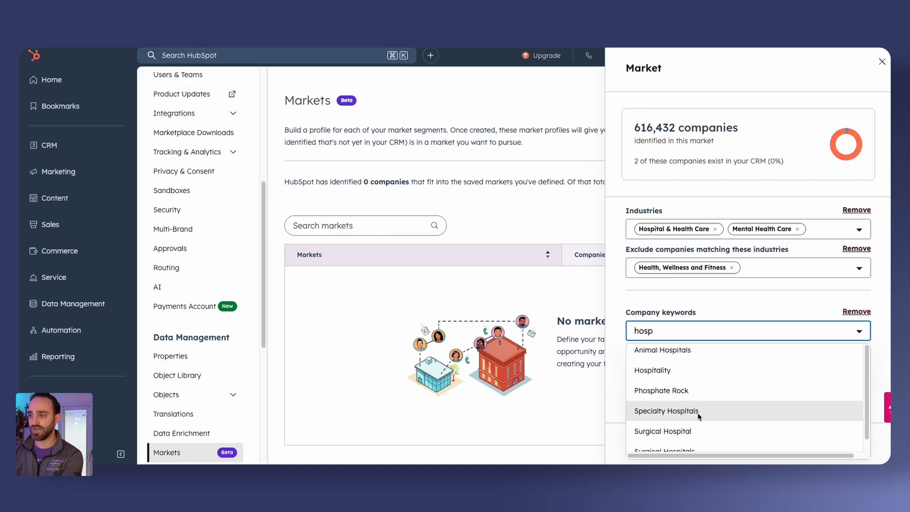
click(691, 429)
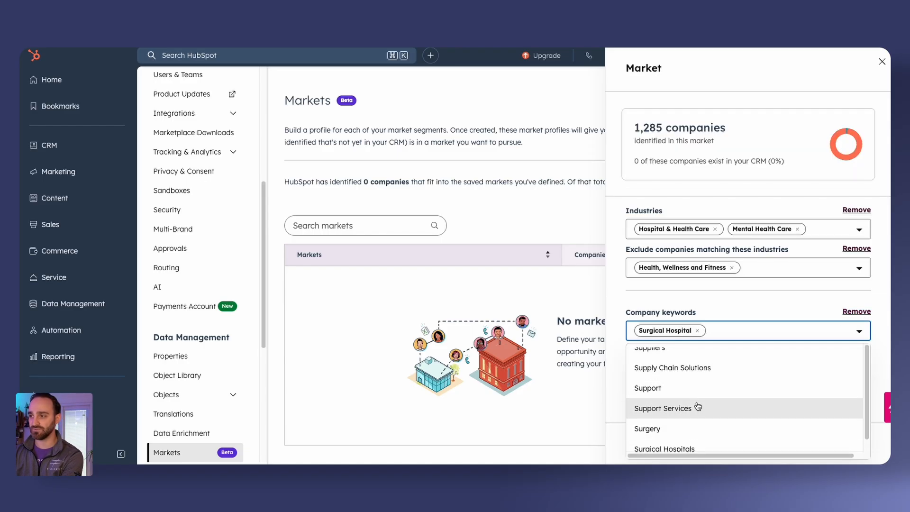
text(hos)
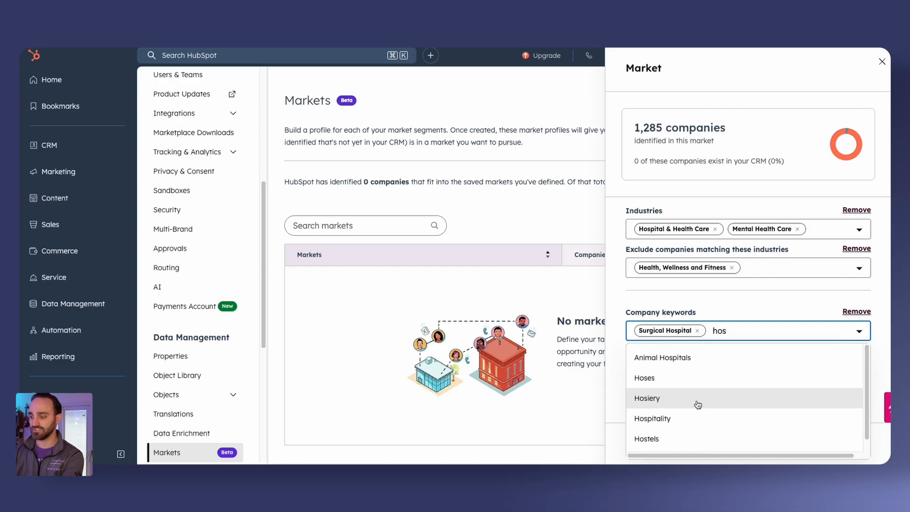
text(pit)
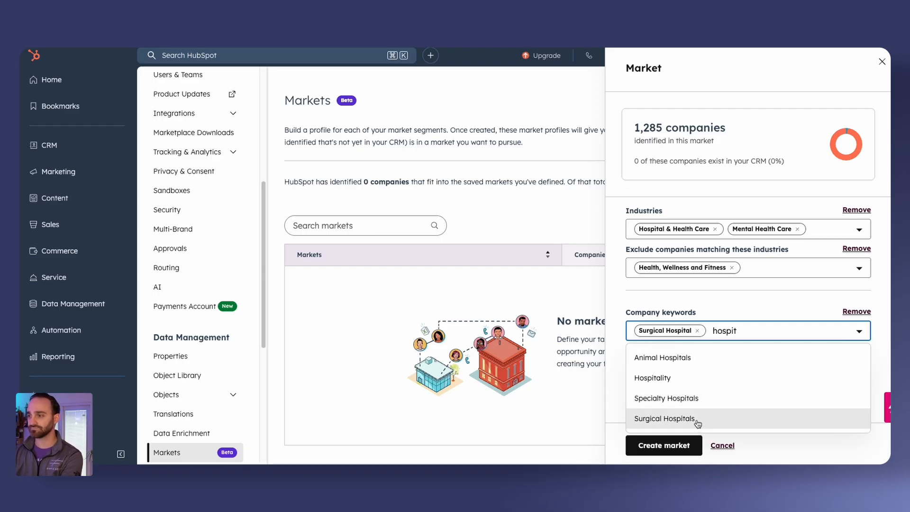
click(690, 400)
click(882, 358)
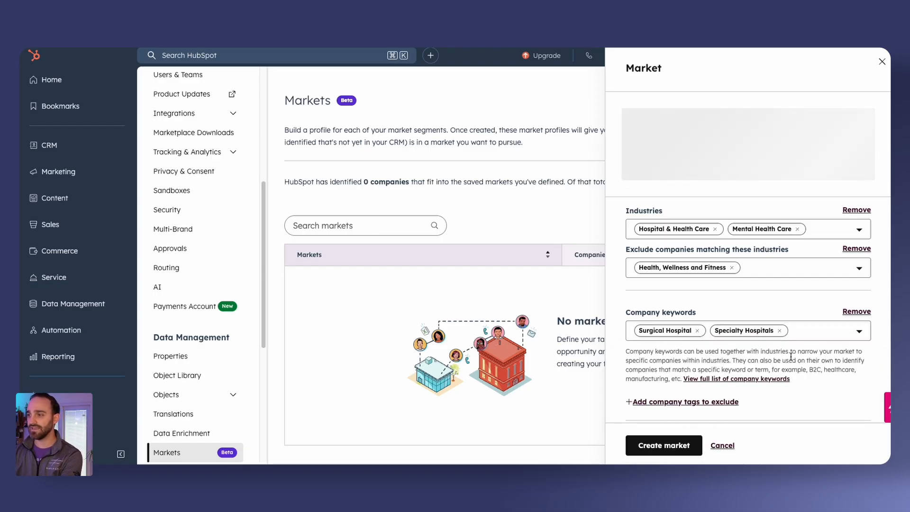
- Exclude companies matching the Fitness Center tag from the market
click(725, 402)
text(fitness)
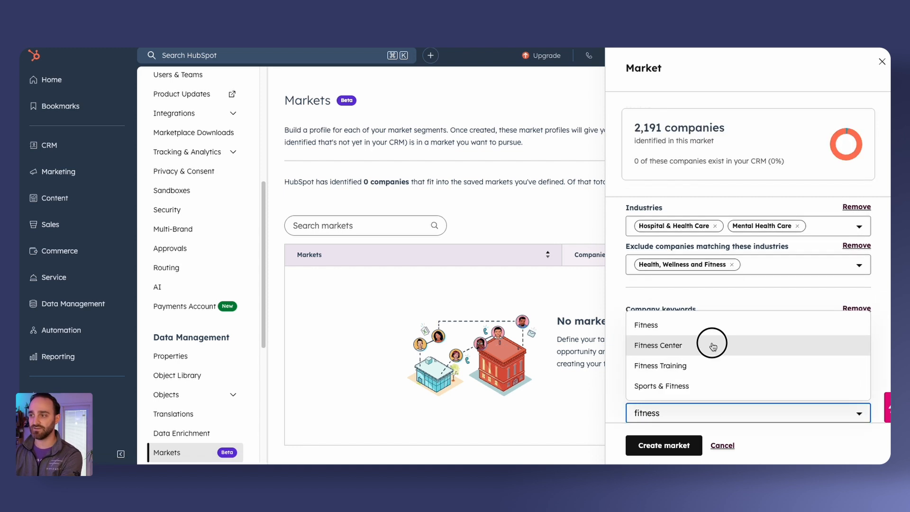
click(715, 342)
click(877, 349)
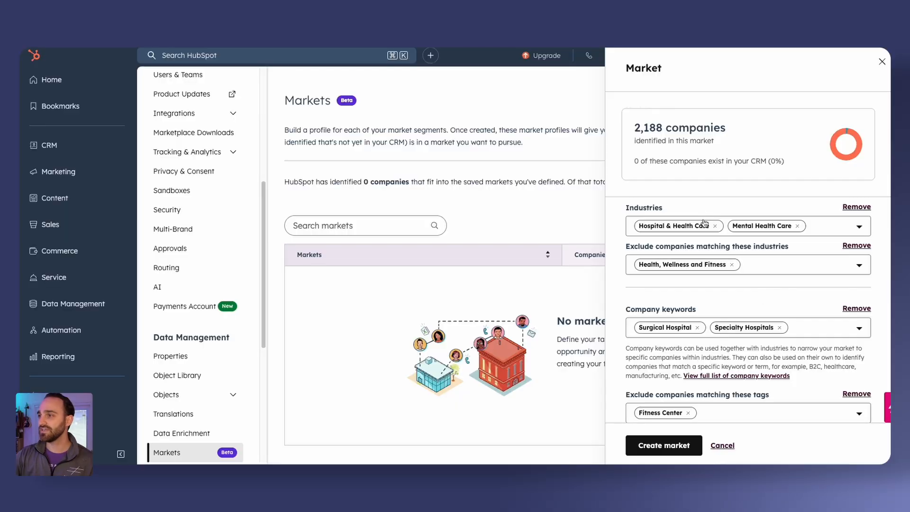
- Remove the Health, Wellness and Fitness industry exclusion and both hospital company keywords from the market
click(731, 264)
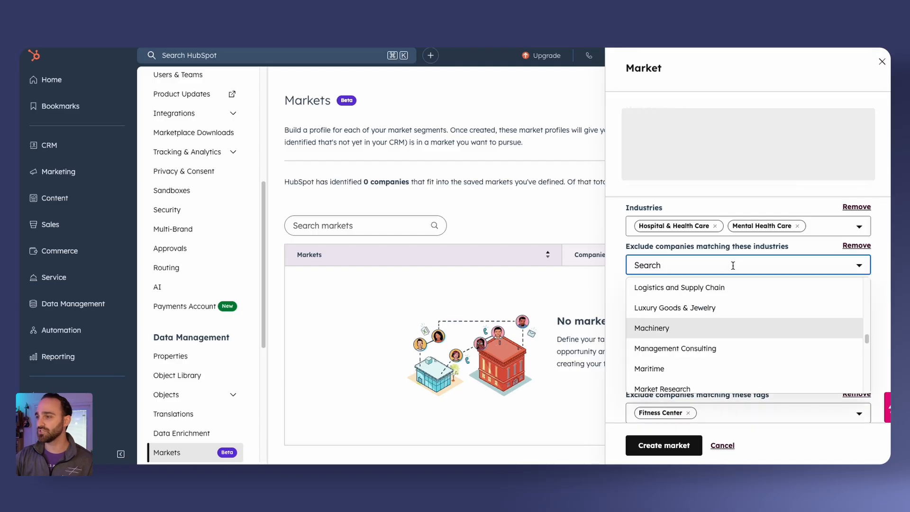
click(885, 314)
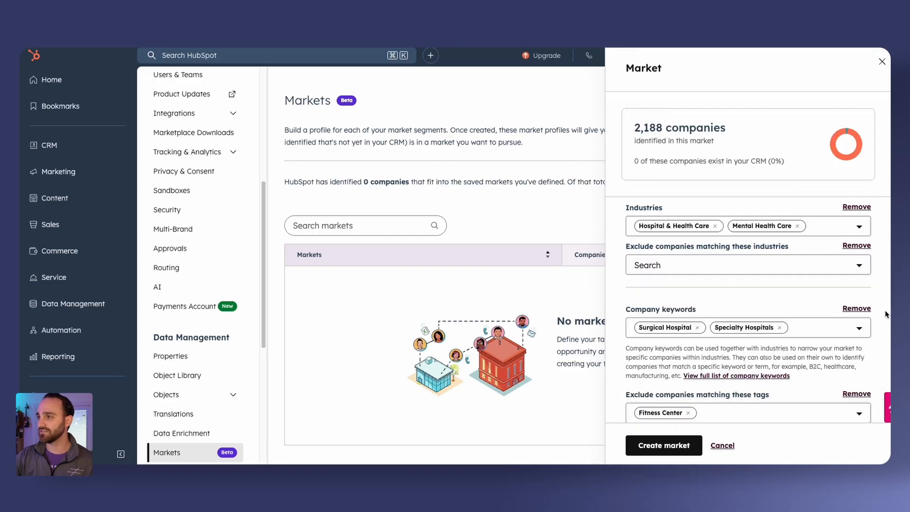
click(697, 327)
click(708, 328)
click(863, 330)
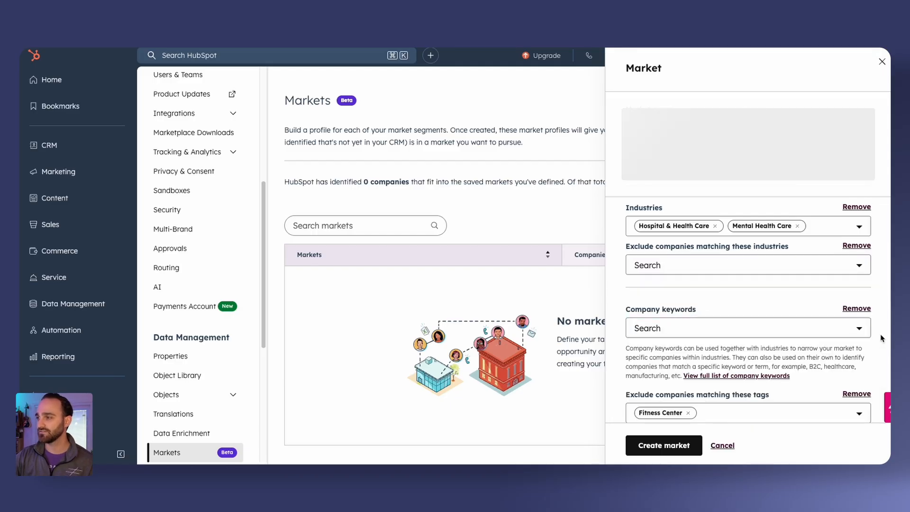
- Remove the Fitness Center tag from the market's excluded company tags
scroll(694, 353, down, 2)
click(690, 345)
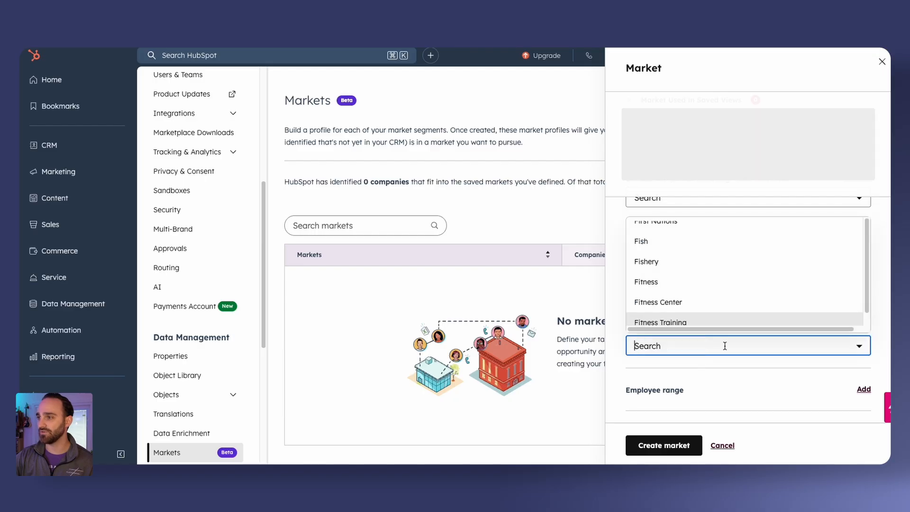
click(878, 339)
scroll(870, 374, up, 2)
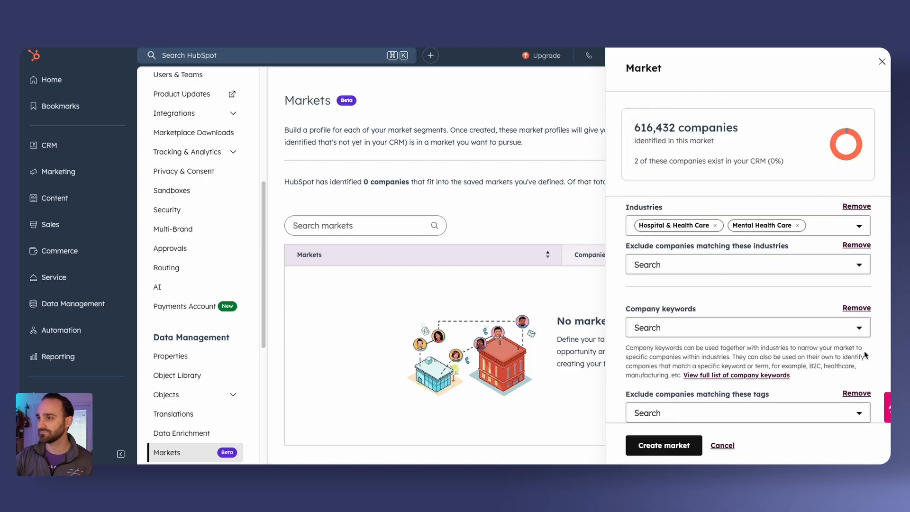
scroll(866, 355, up, 1)
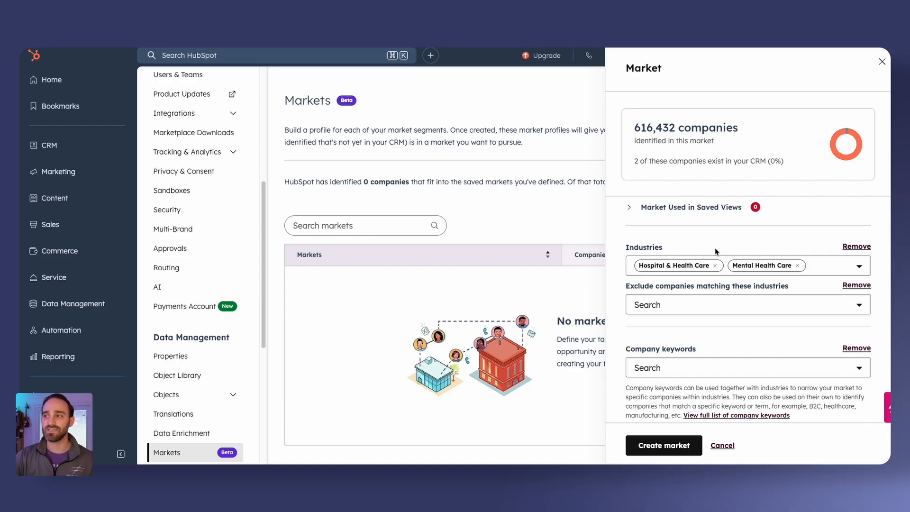
- Add an employee range of 5,001 to 10,000 to the market
scroll(849, 308, down, 5)
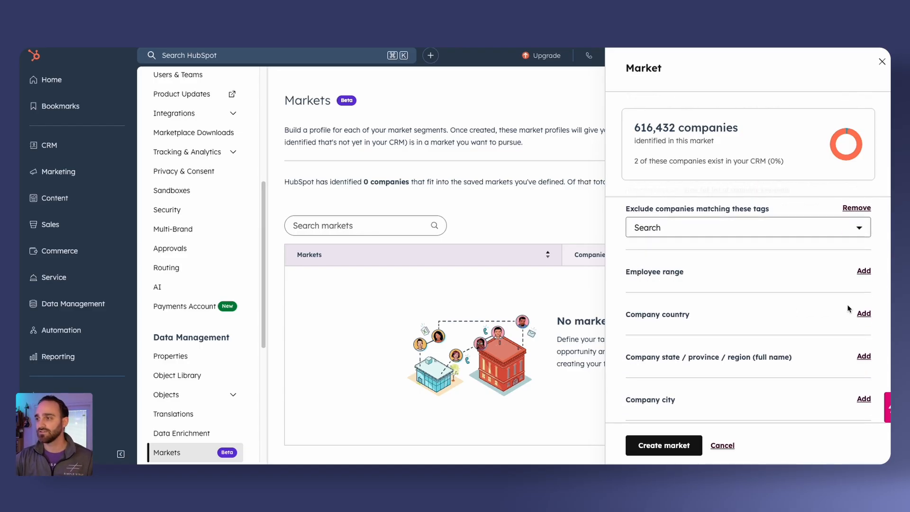
click(863, 271)
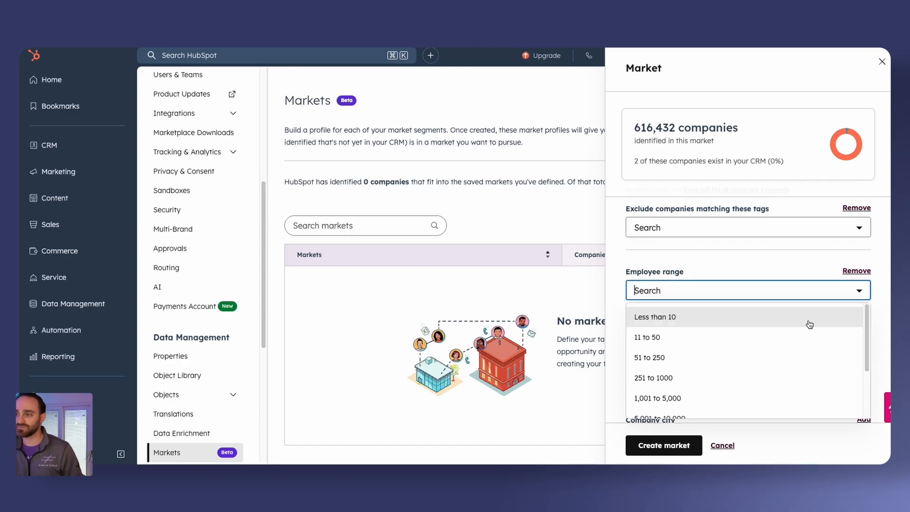
scroll(813, 319, down, 3)
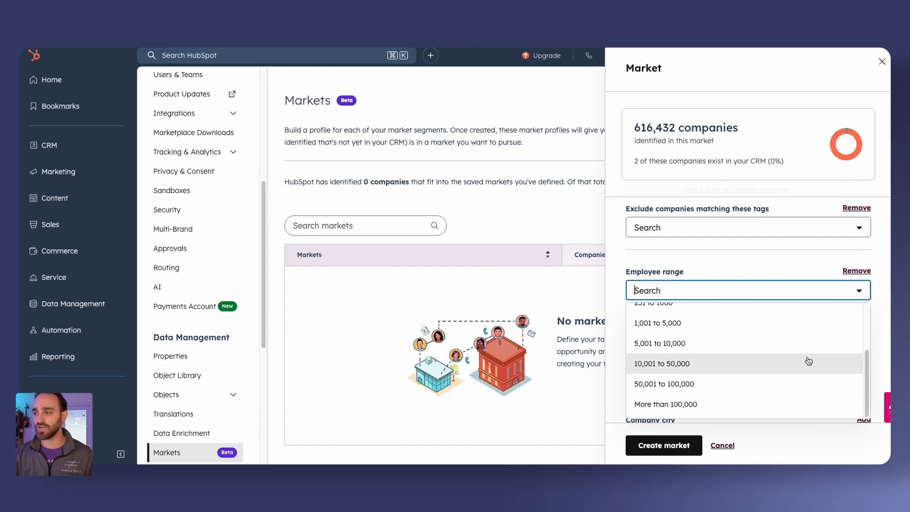
click(749, 351)
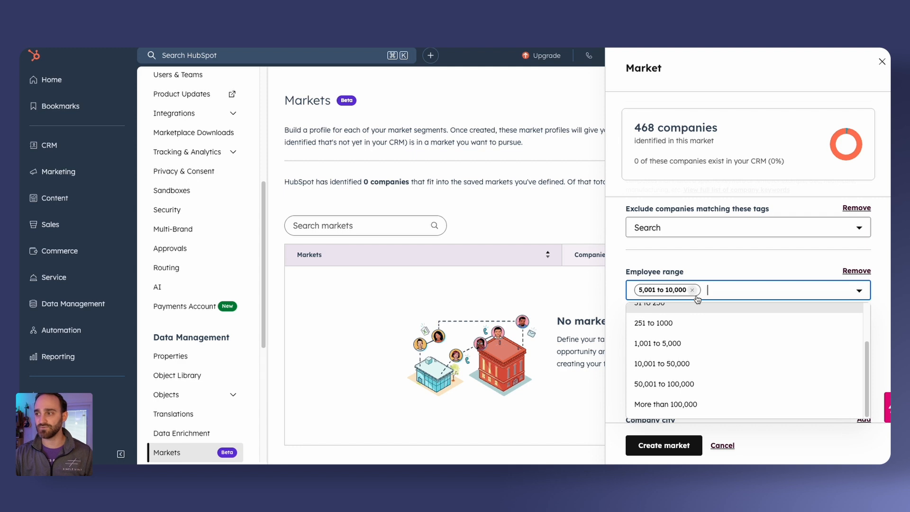
click(880, 348)
scroll(863, 340, down, 1)
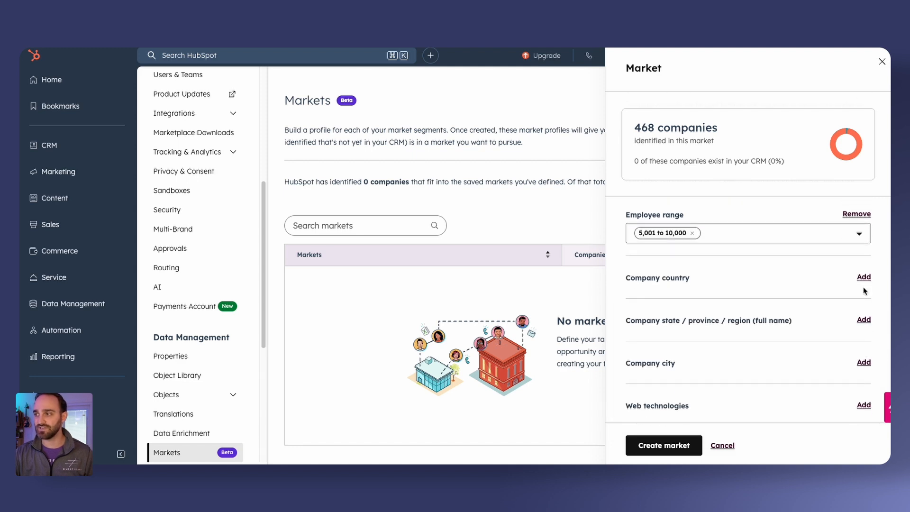
- Add a company country criterion to the market with United States and Canada
click(863, 280)
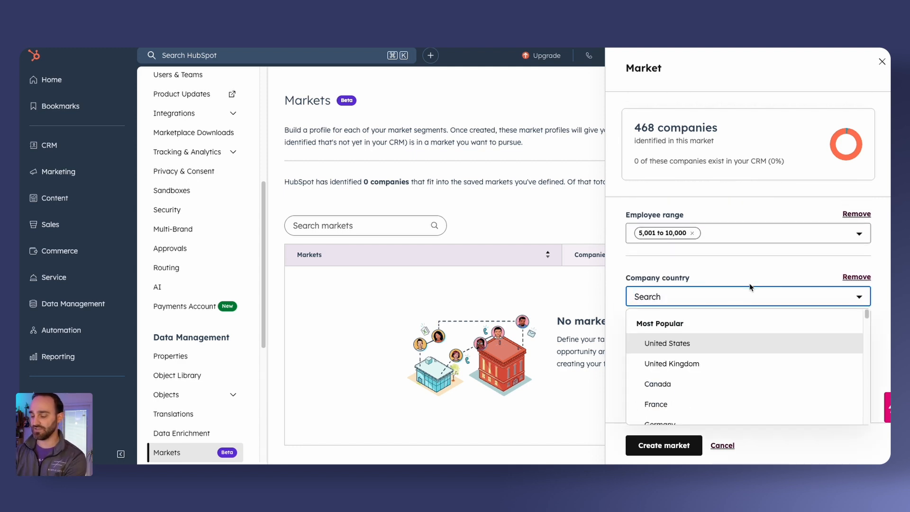
click(696, 342)
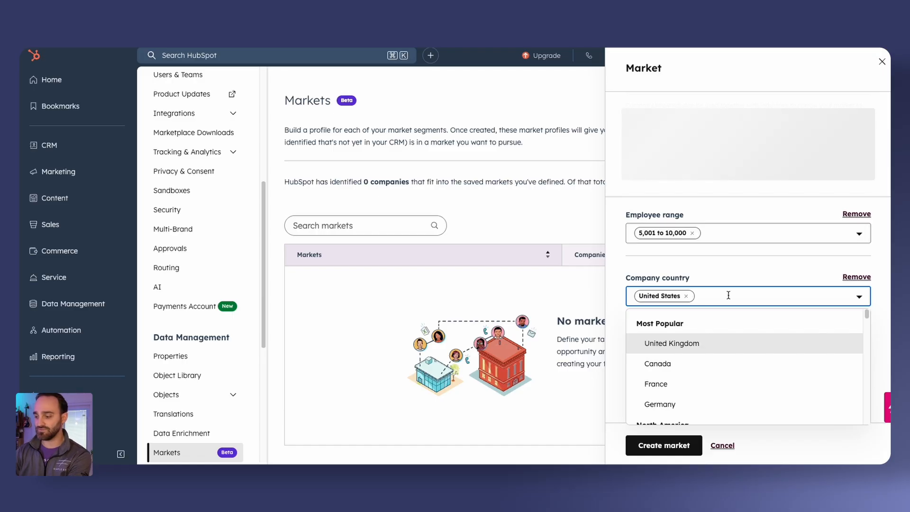
text(canada)
click(707, 345)
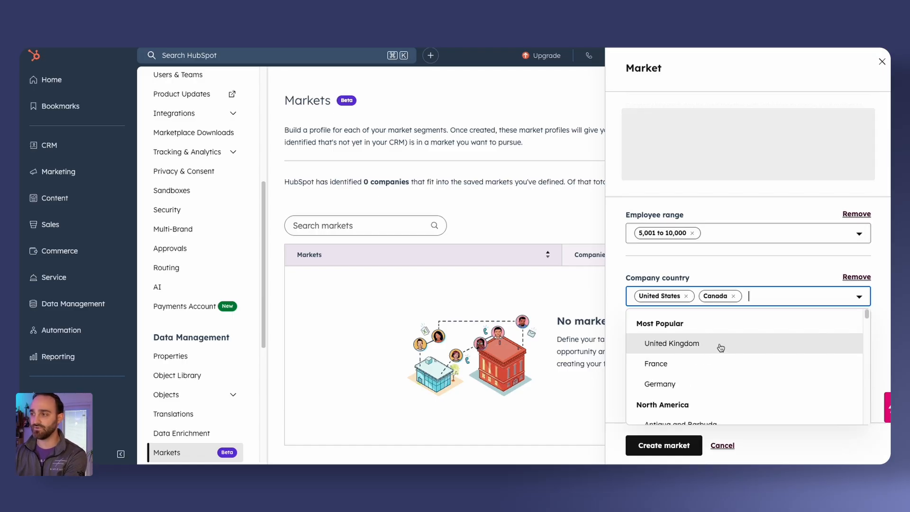
click(775, 309)
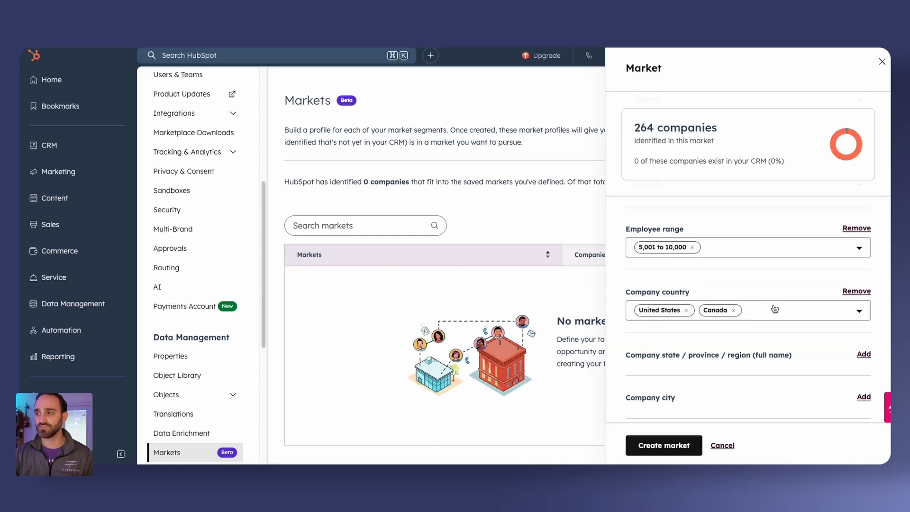
- Add the employee ranges 1,001 to 5,000, 251 to 1000 and 51 to 250 to the market
scroll(774, 309, up, 2)
click(743, 287)
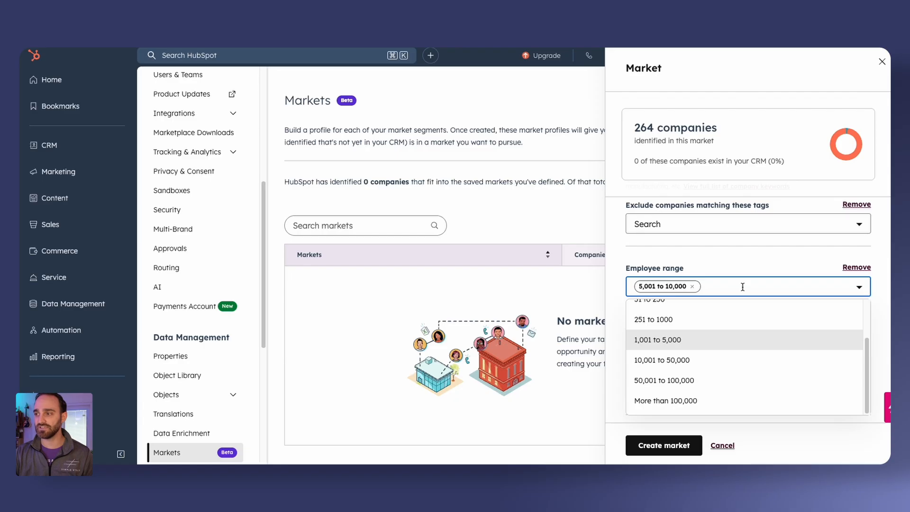
click(723, 341)
click(722, 341)
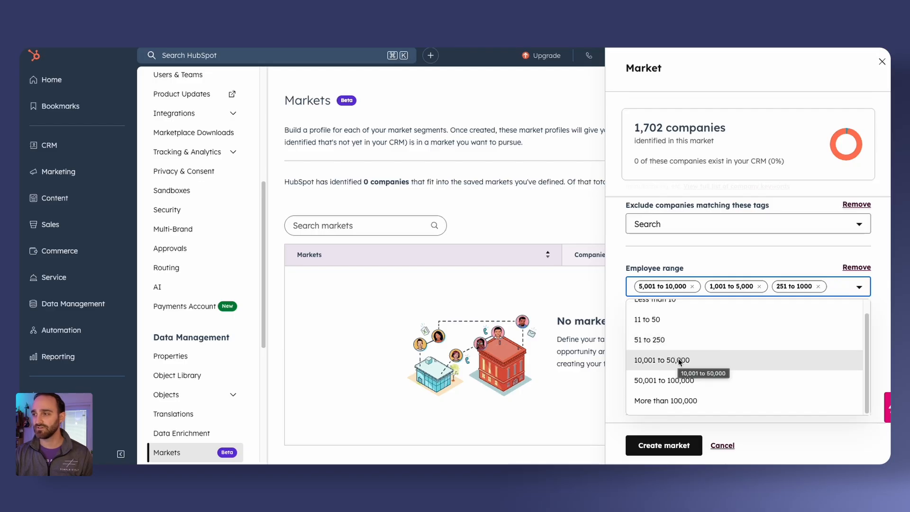
click(661, 340)
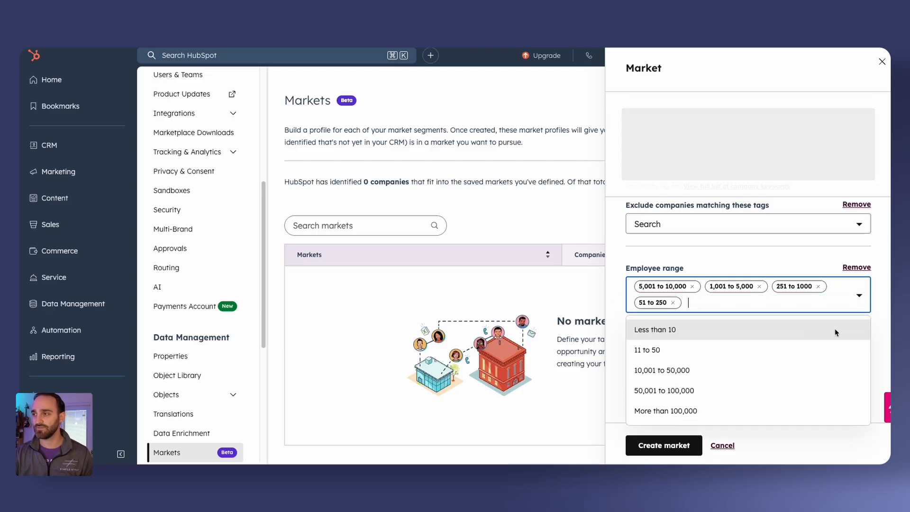
click(879, 330)
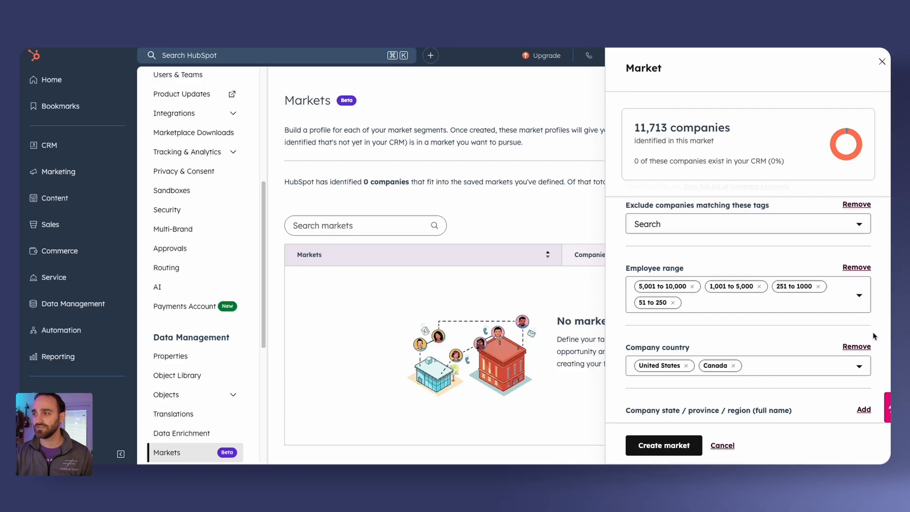
- Add a web technologies criterion to the market and examine which technologies are available without choosing one
scroll(875, 337, down, 3)
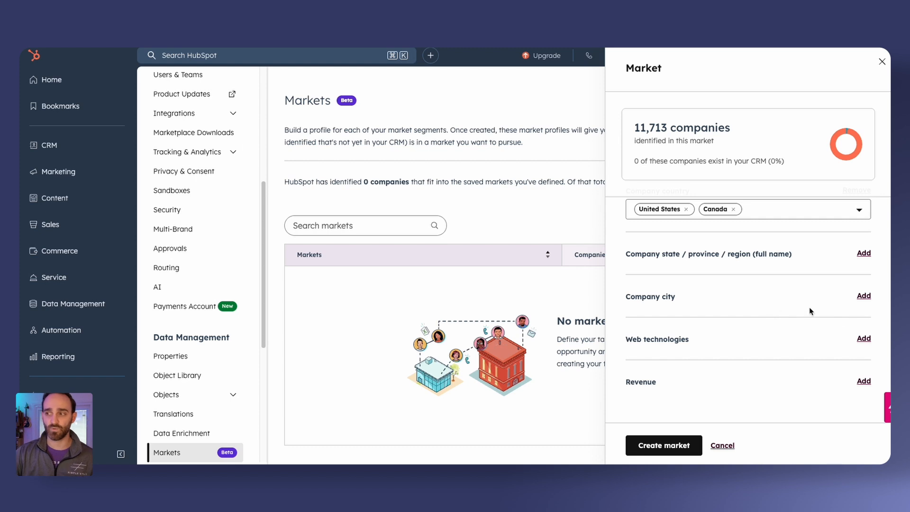
click(864, 338)
scroll(863, 325, down, 1)
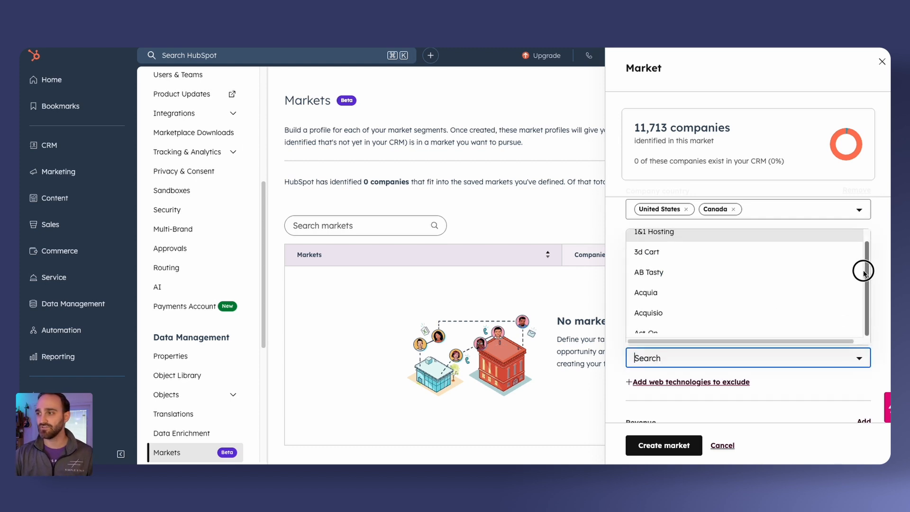
scroll(799, 287, down, 10)
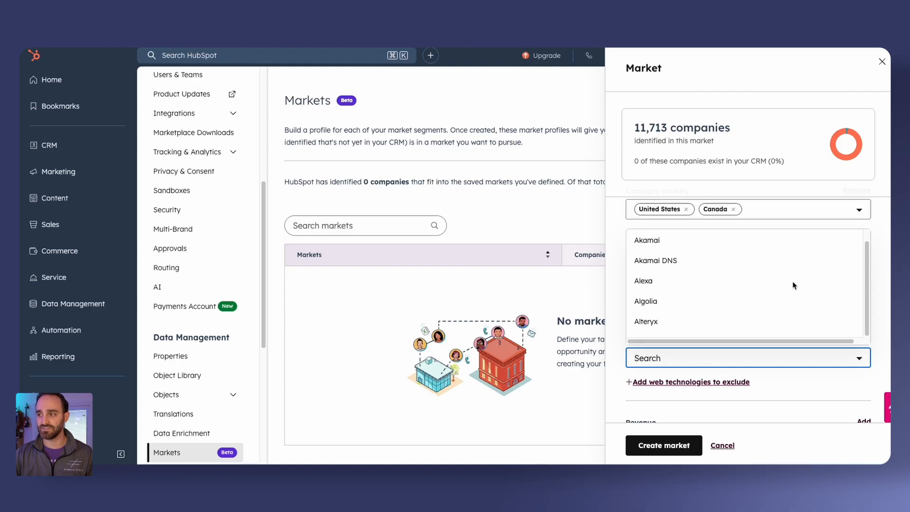
scroll(792, 287, down, 15)
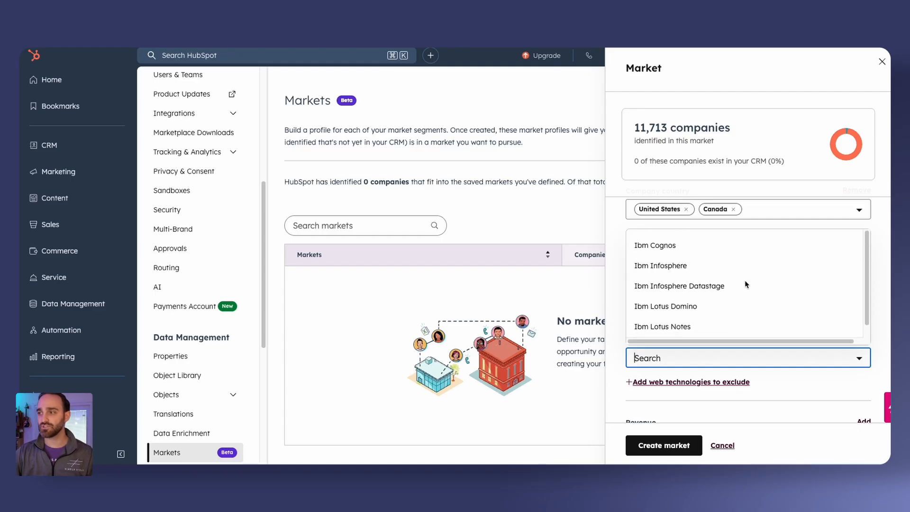
scroll(749, 284, down, 3)
click(882, 351)
scroll(874, 347, down, 2)
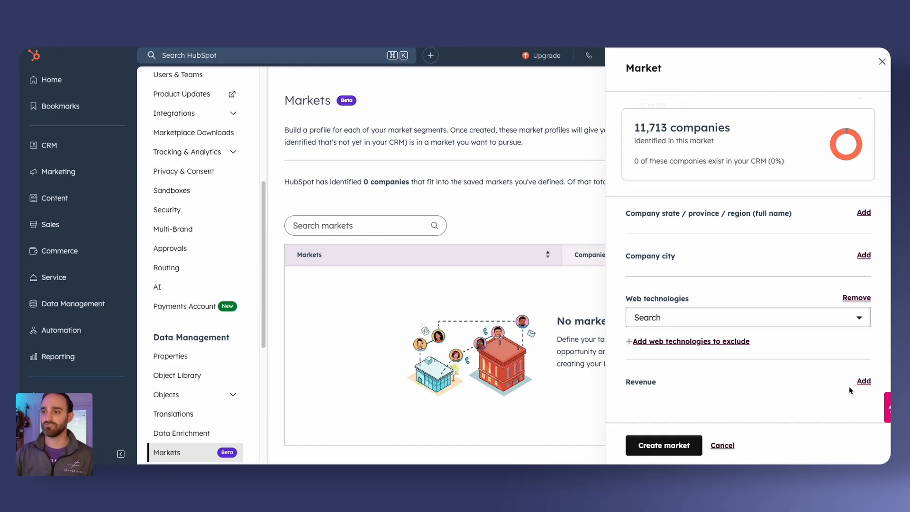
- Create the market with the defined company criteria
click(672, 445)
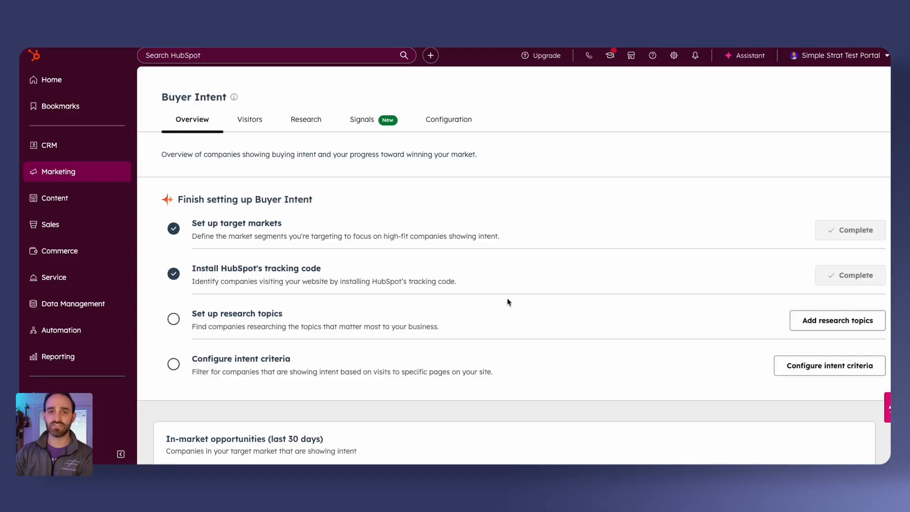
- Start adding research topics and look up suggestions based on the company URL simplestrat.com
click(853, 327)
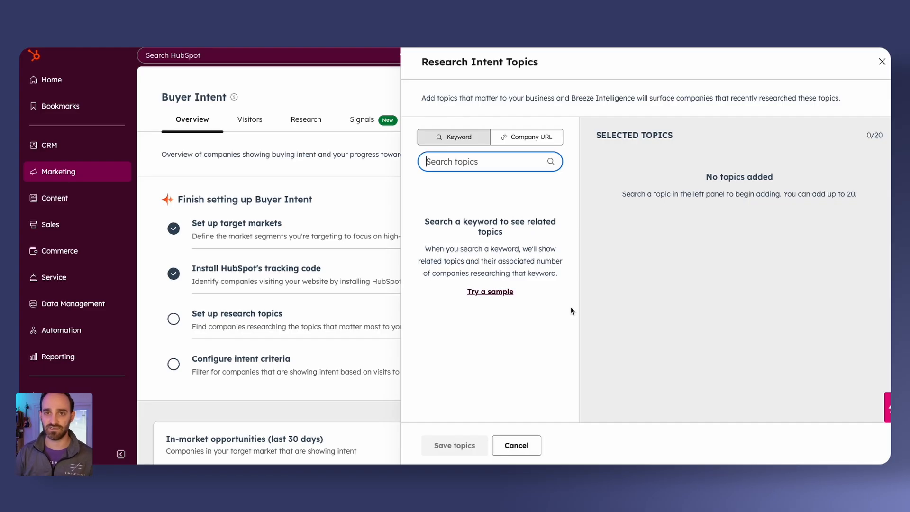
click(523, 137)
click(513, 166)
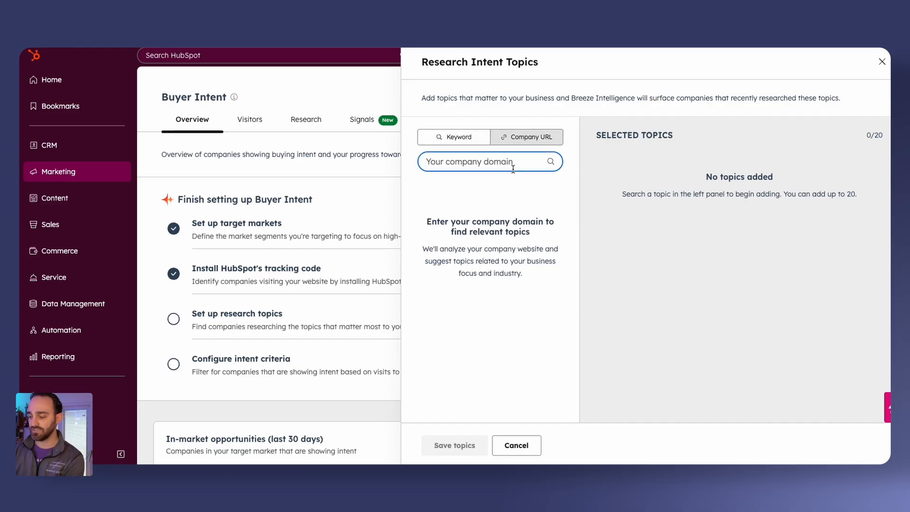
text(simplestrat.com)
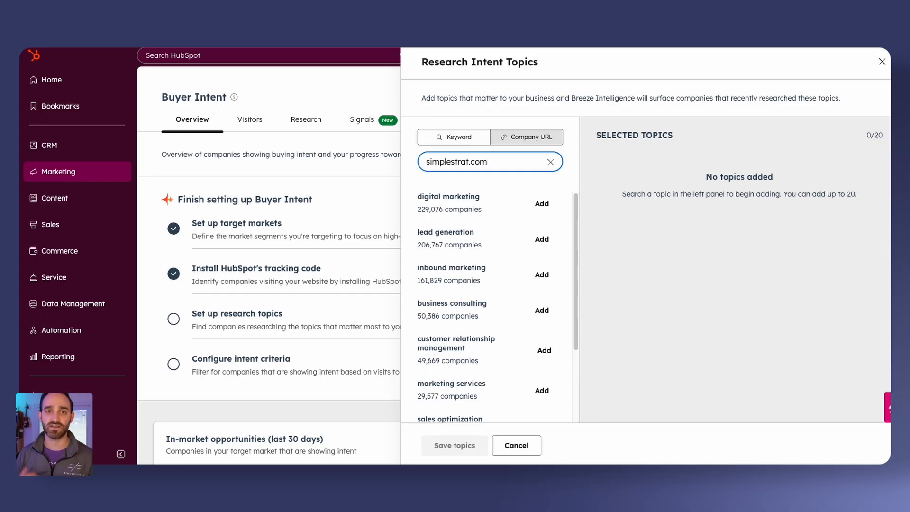
- Search the research intent topics by keyword for "hubspot implementations"
click(453, 139)
click(483, 161)
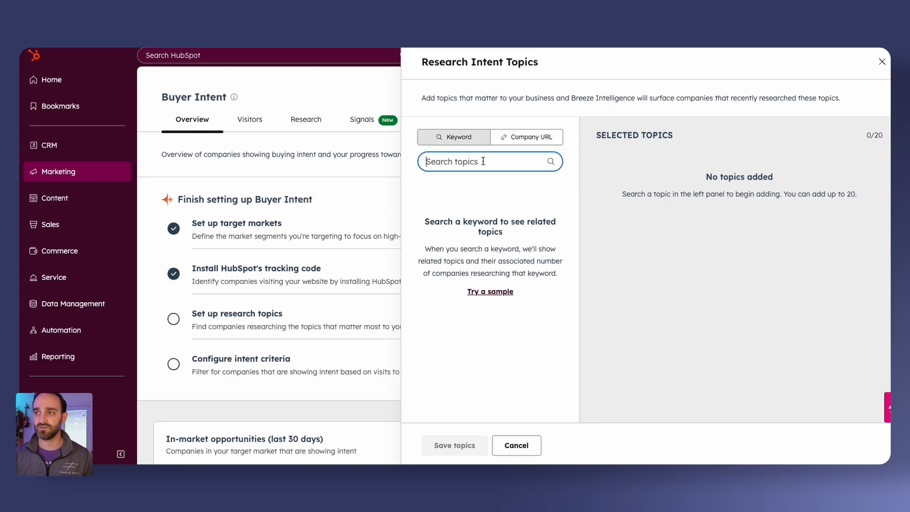
text(hubspot)
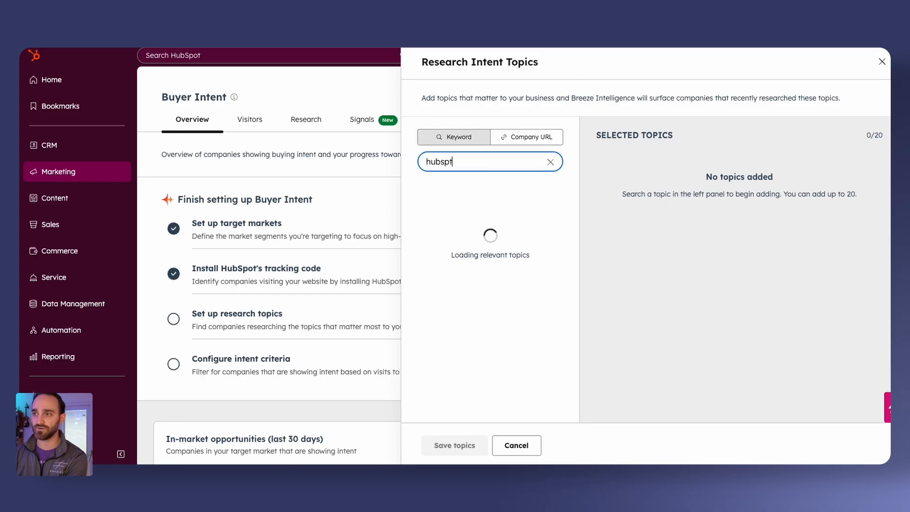
text( i)
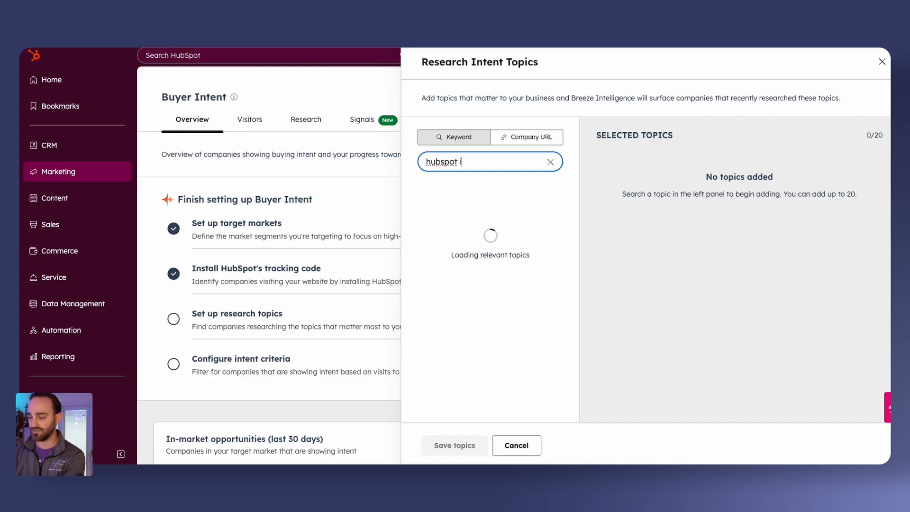
text(mplementations)
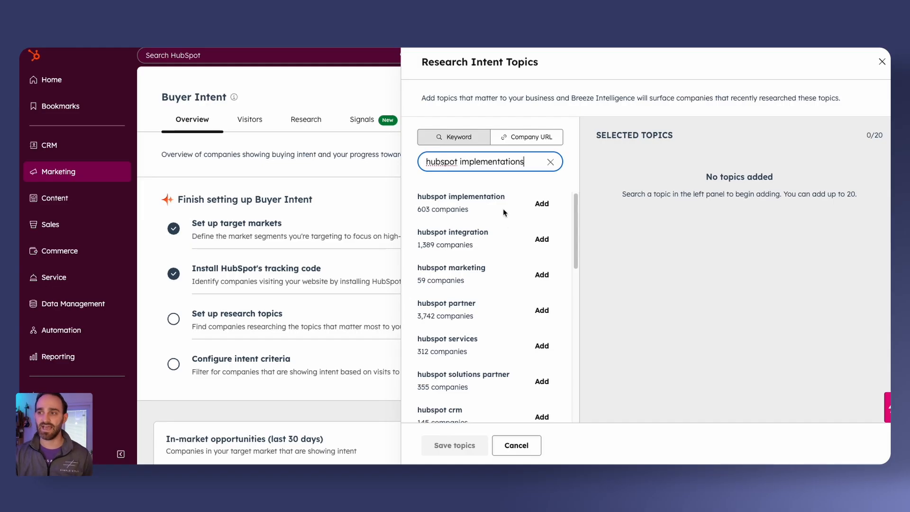
- Add the topics hubspot implementation, hubspot integration, hubspot marketing and hubspot partner, and save the selection
click(542, 204)
click(542, 239)
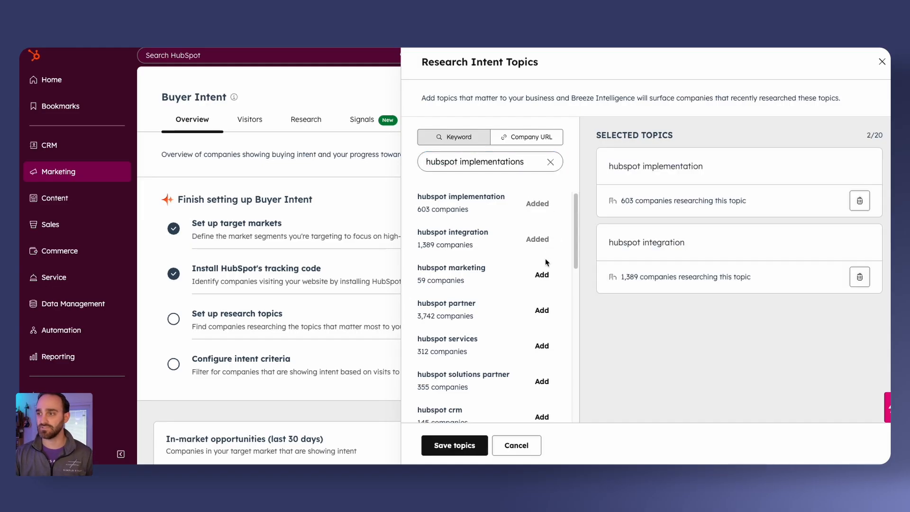
click(542, 275)
click(542, 310)
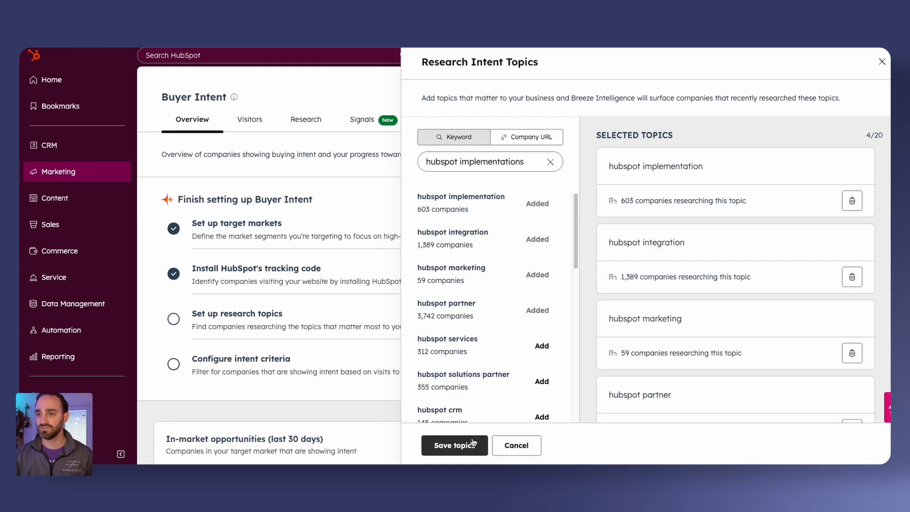
click(455, 445)
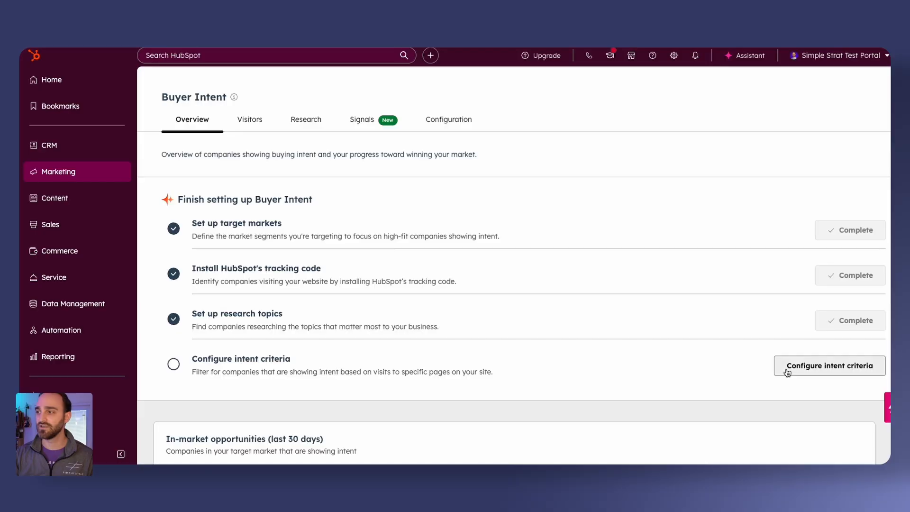
- Start configuring the intent criteria and name them "High Intent"
click(787, 369)
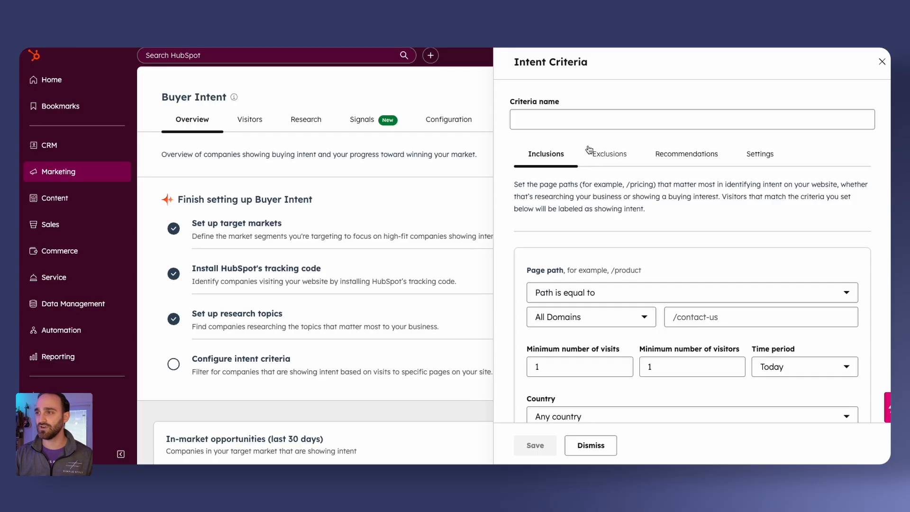
click(581, 119)
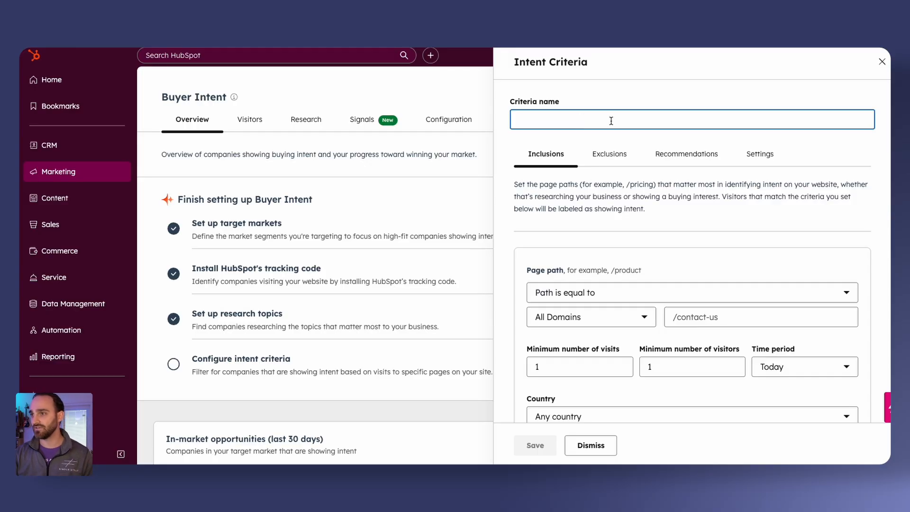
text(High Intent)
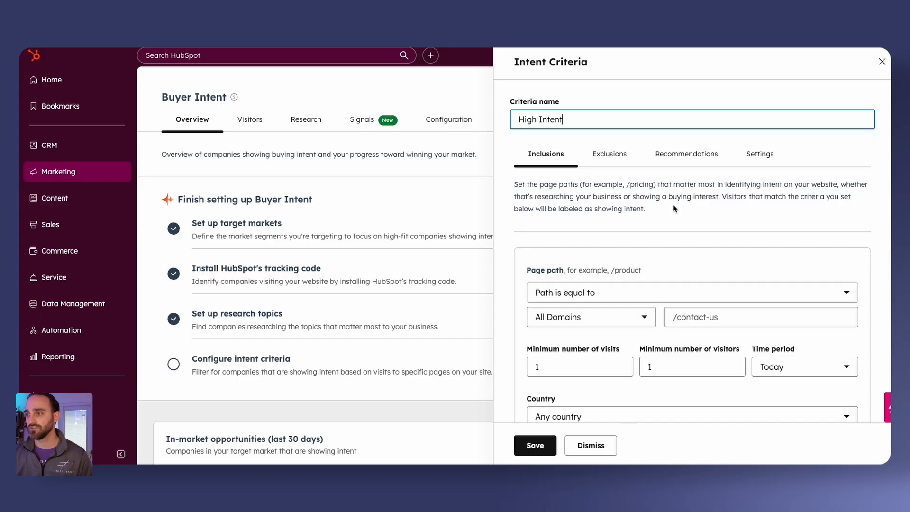
- Set the first inclusion's page path to /products
scroll(680, 196, down, 2)
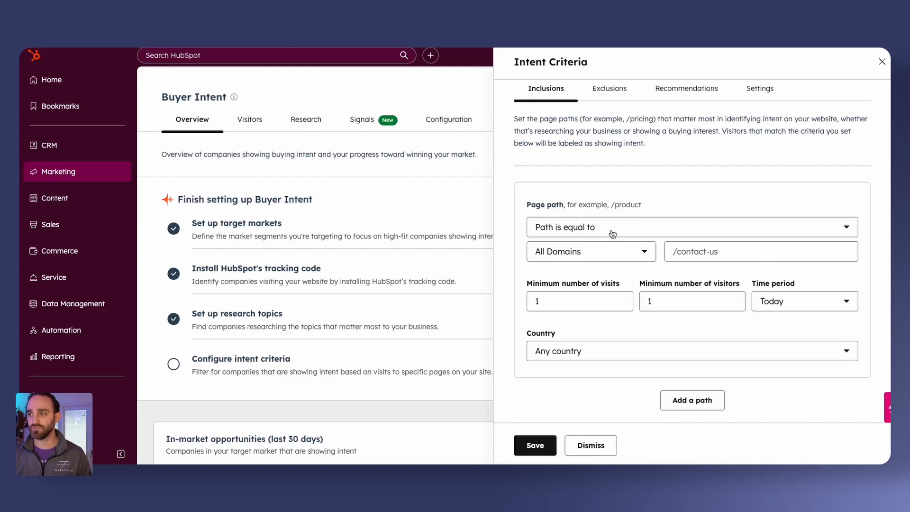
click(705, 253)
key(ctrl+a)
text(/product)
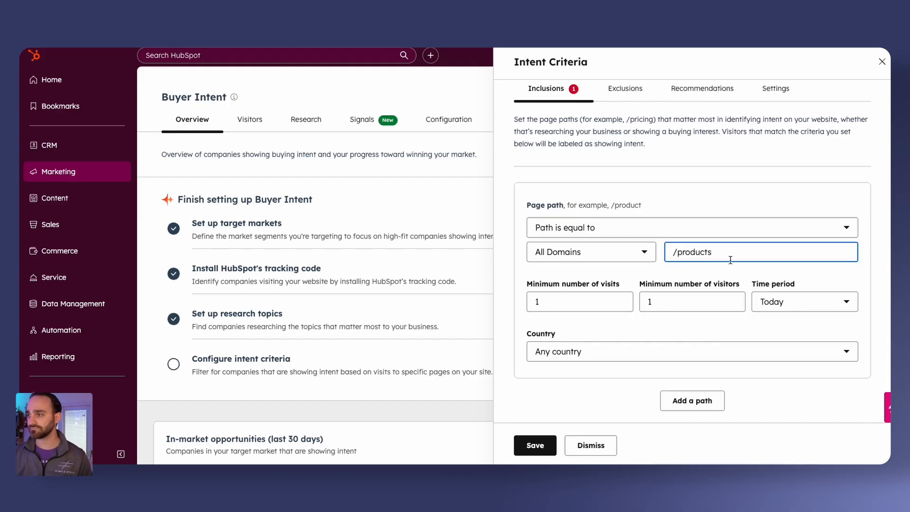
click(875, 319)
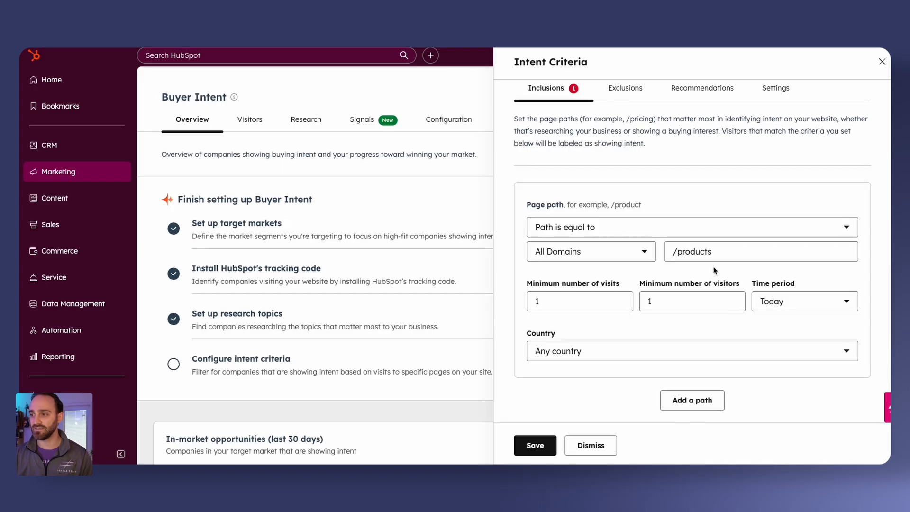
- Limit the /products path's visitors to the countries United States and Canada
click(666, 356)
text(united)
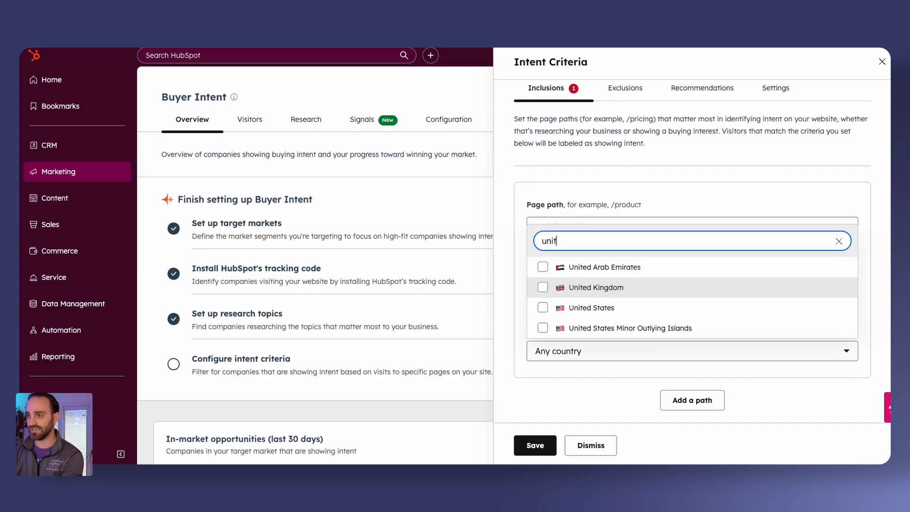
click(592, 307)
click(588, 241)
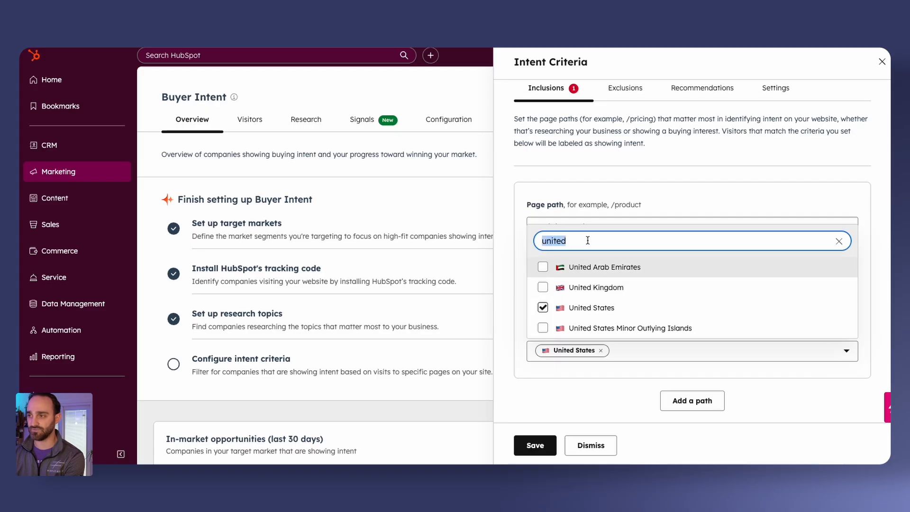
text(canada)
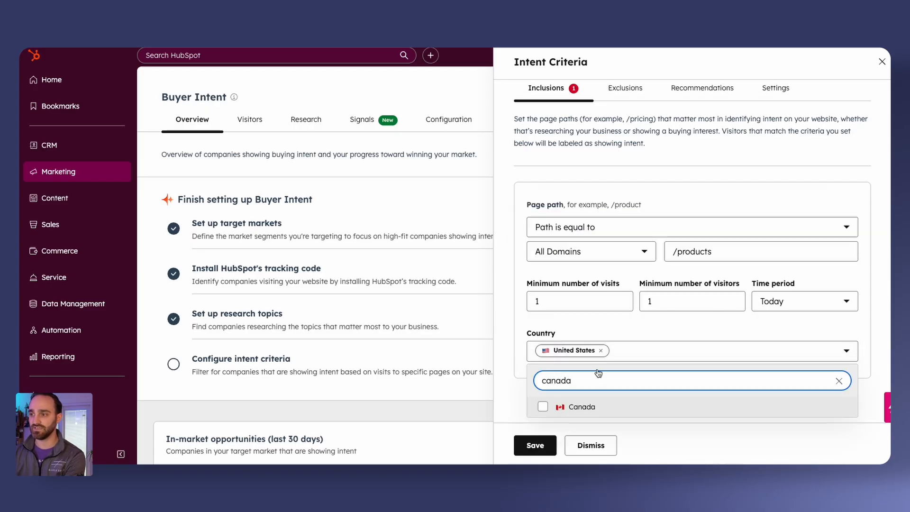
click(604, 407)
click(875, 335)
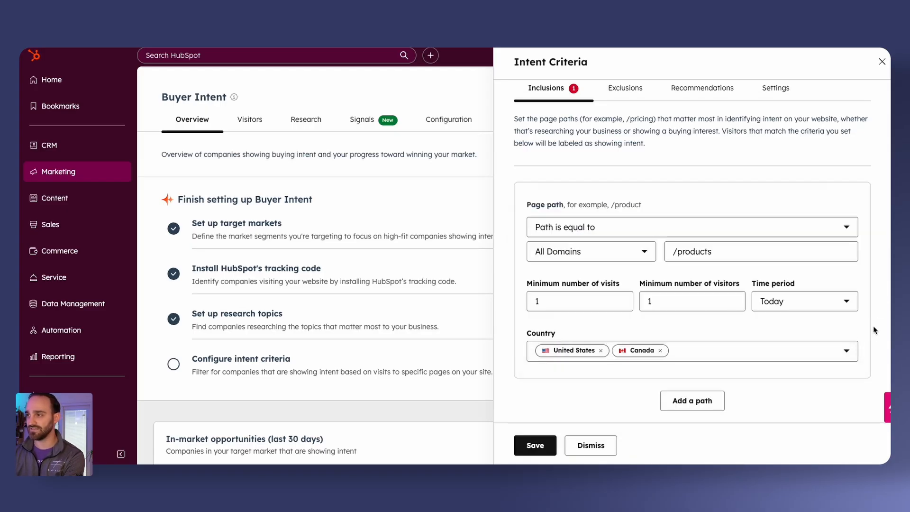
- Add a second inclusion path to the High Intent criteria with the page path set to pricing
click(706, 400)
scroll(811, 346, down, 4)
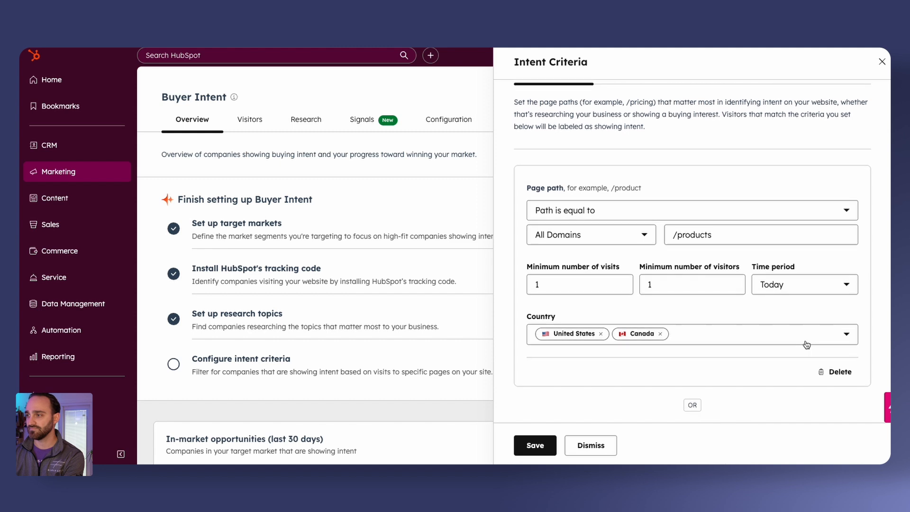
scroll(818, 341, down, 1)
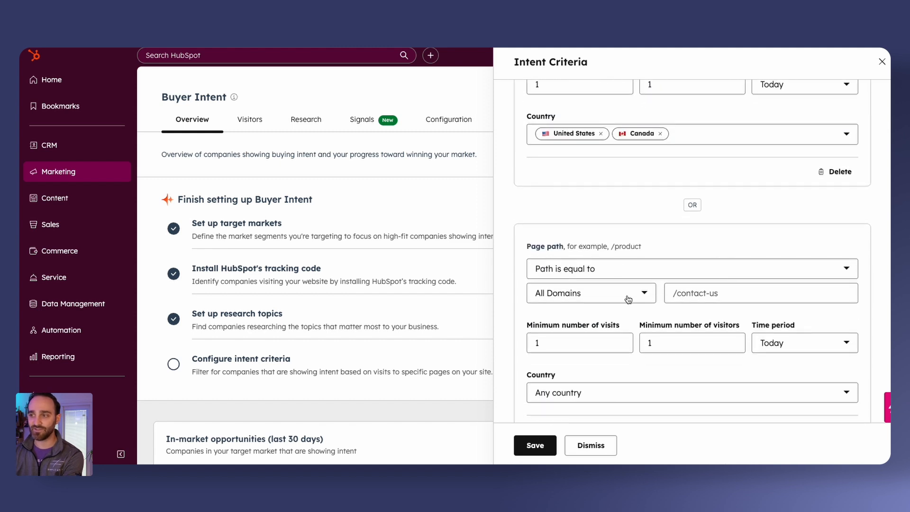
click(629, 297)
click(712, 289)
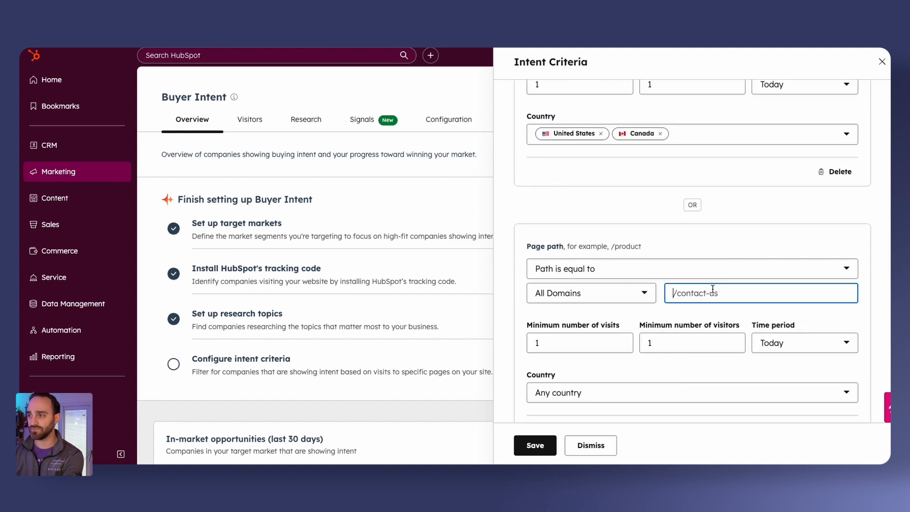
text(pric)
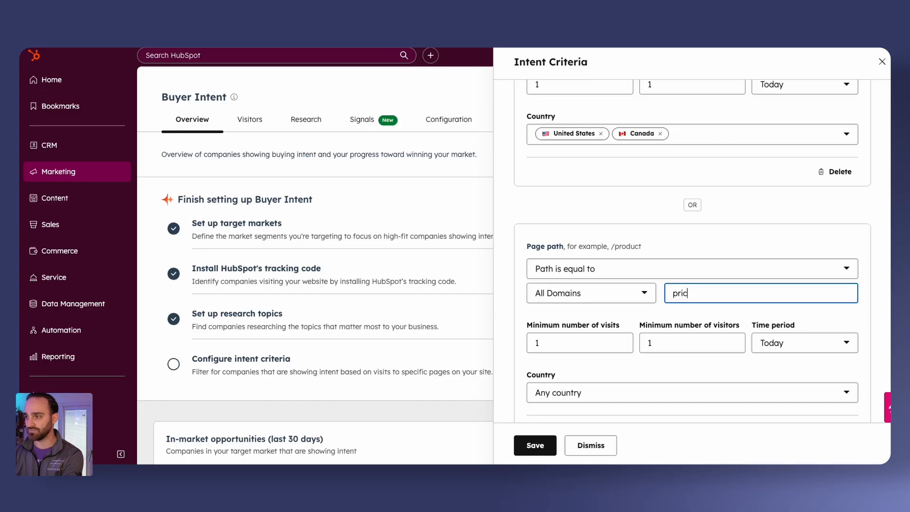
text(ing)
click(858, 319)
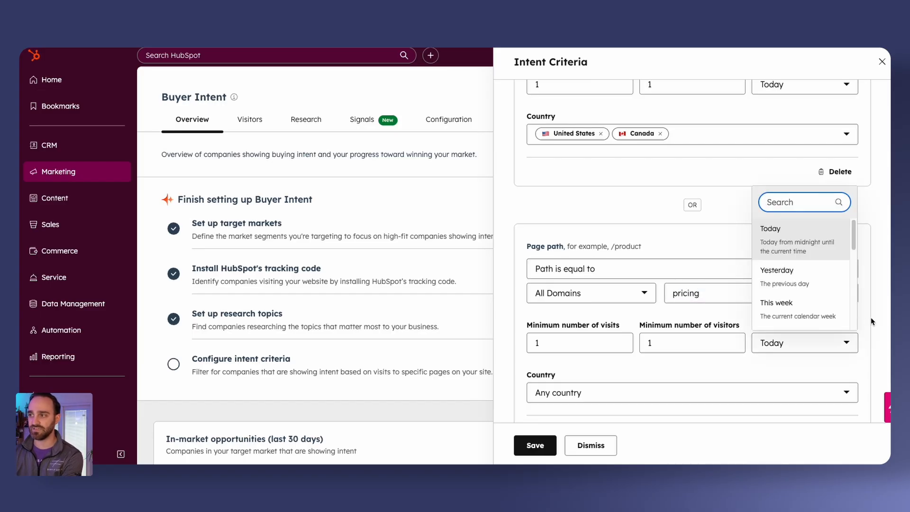
click(874, 319)
scroll(877, 320, down, 2)
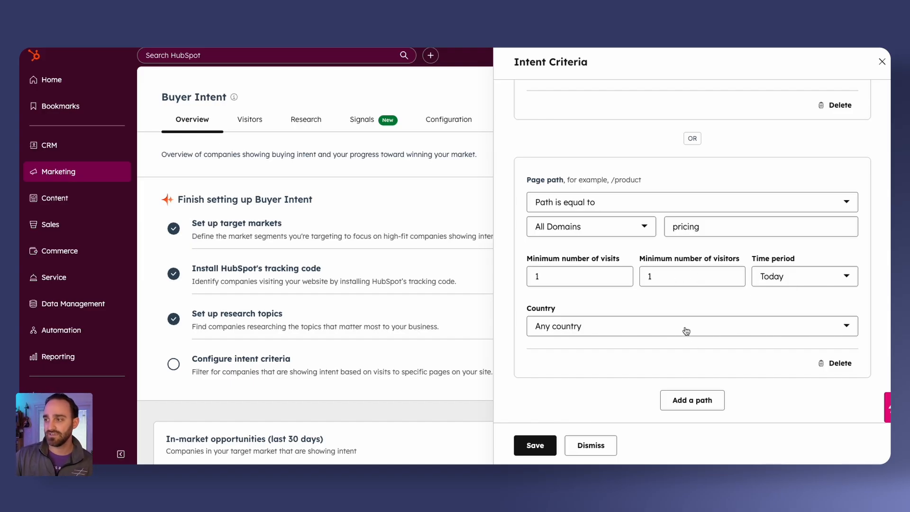
- Add an exclusion for the page path careers and save the High Intent criteria
scroll(754, 332, up, 6)
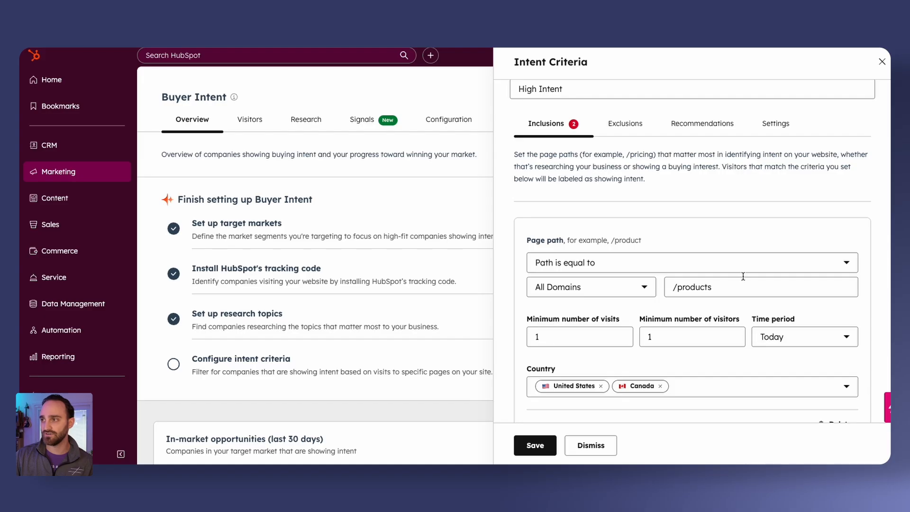
click(633, 121)
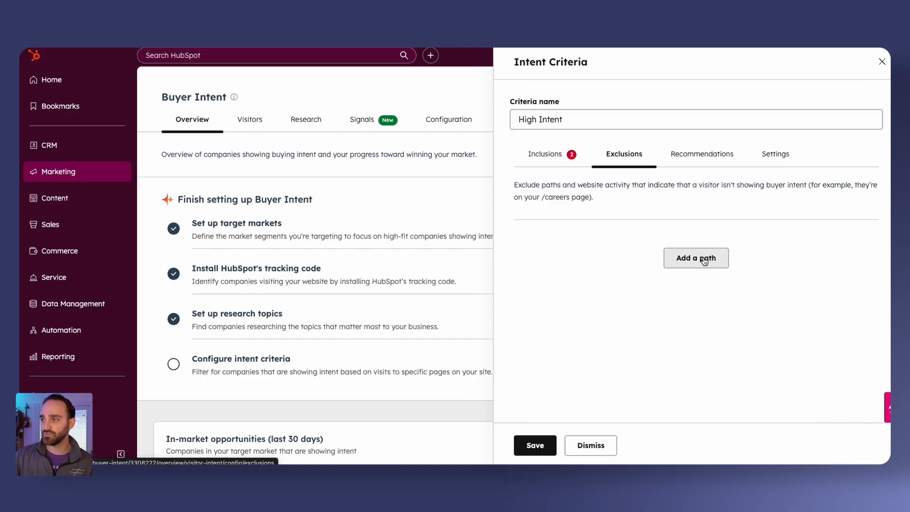
click(704, 261)
click(693, 304)
text(car)
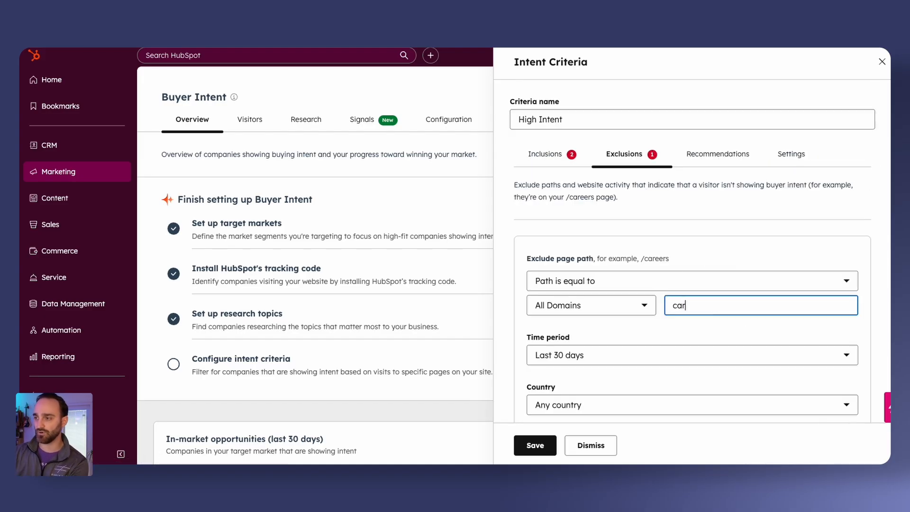
text(eers)
click(753, 326)
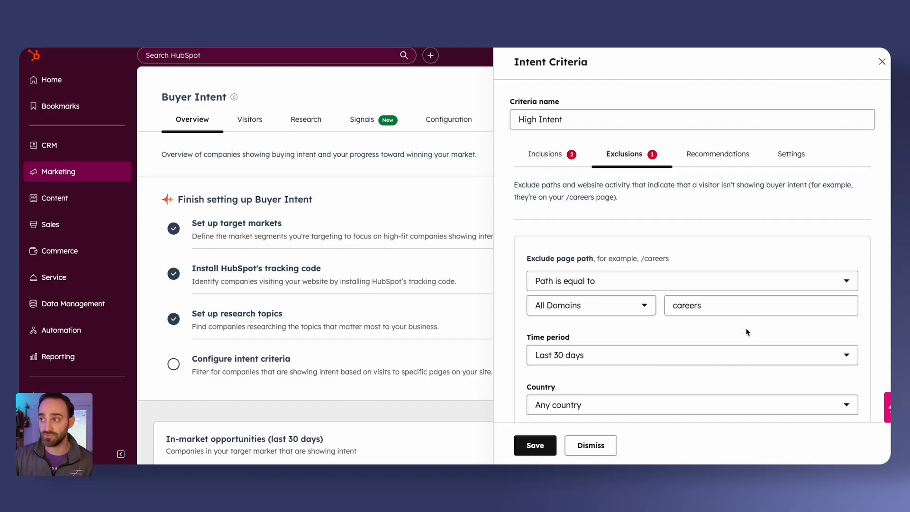
scroll(744, 341, down, 2)
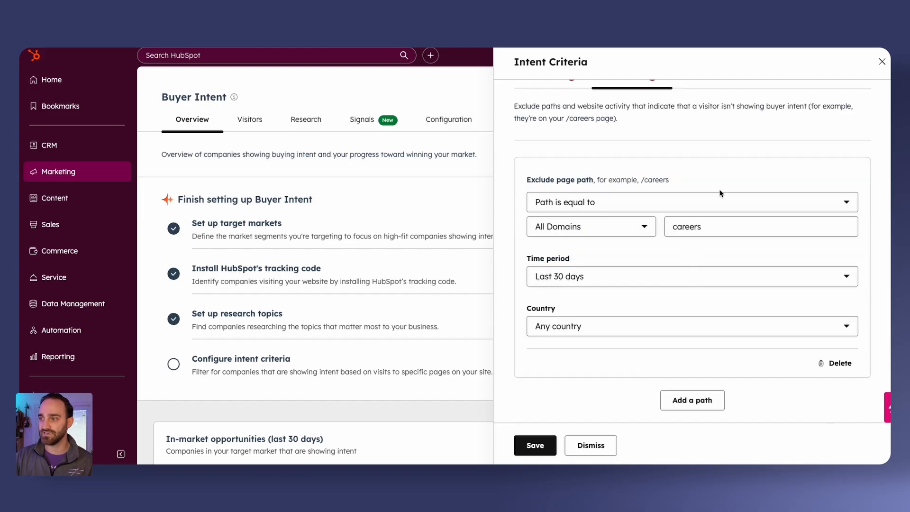
scroll(717, 318, up, 2)
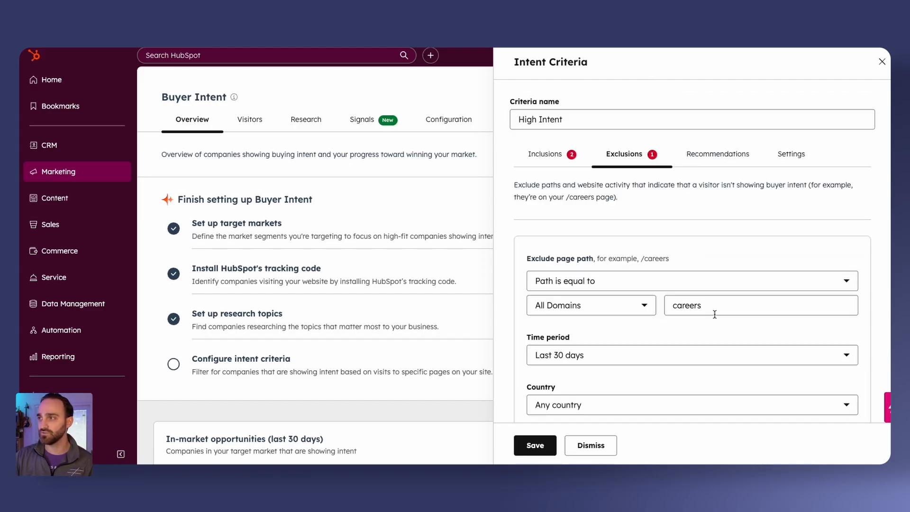
click(545, 443)
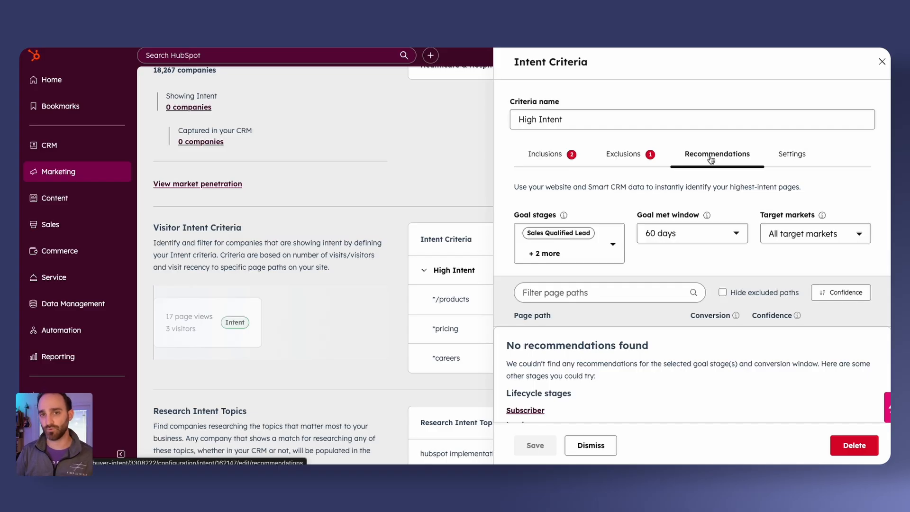
- Remove Sales Qualified Lead from the goal stages of the page recommendations and close the intent criteria
click(614, 244)
click(593, 233)
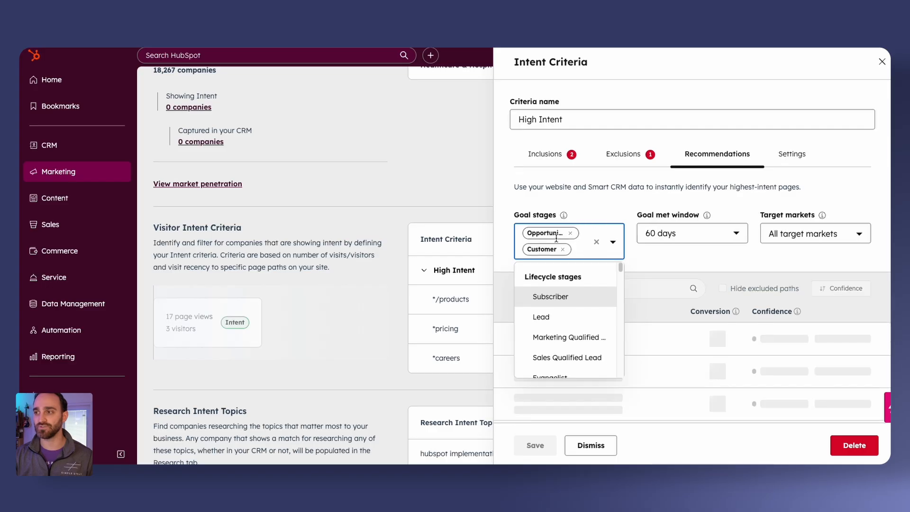
click(670, 255)
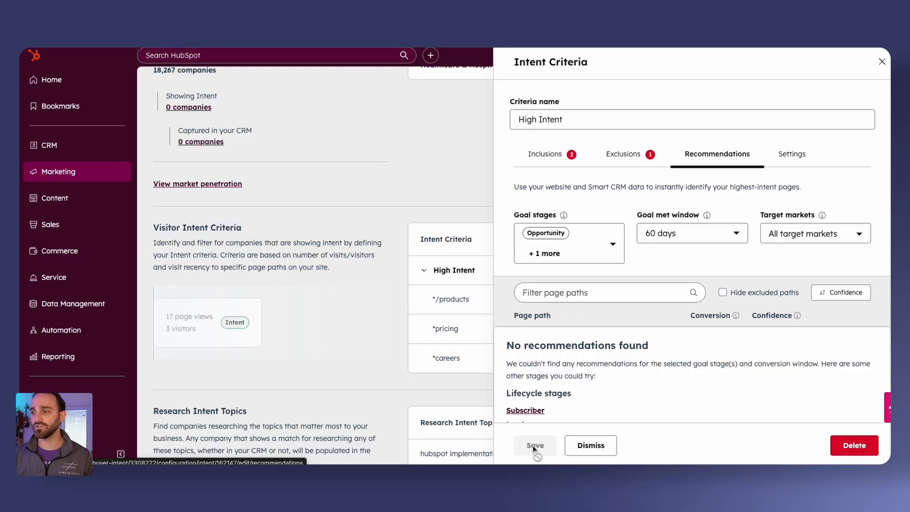
click(882, 63)
- Review the Buyer Intent overview, examining the in-market opportunities and the companies added to the CRM
scroll(350, 193, up, 4)
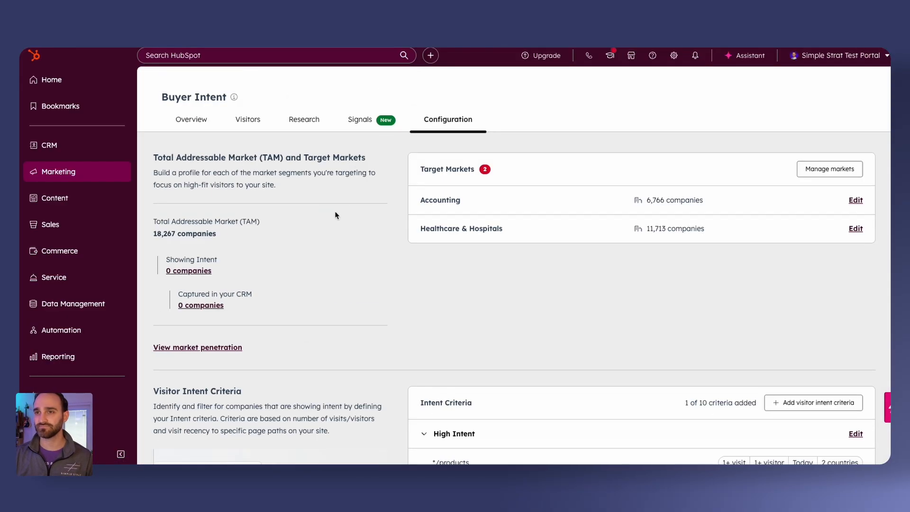
click(201, 120)
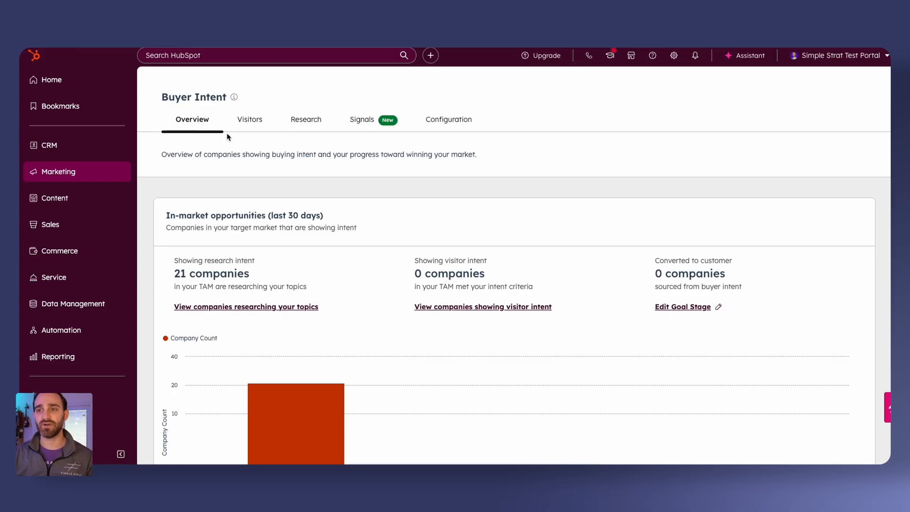
scroll(314, 221, down, 1)
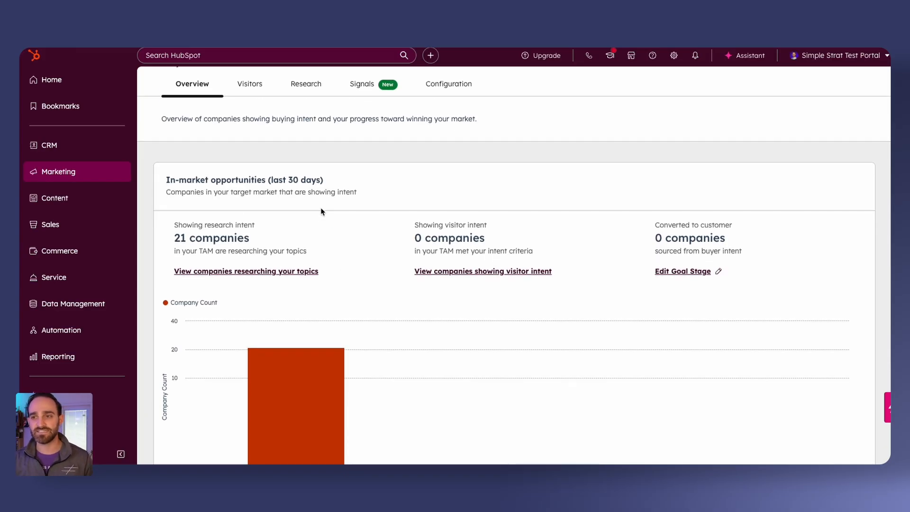
scroll(294, 248, down, 1)
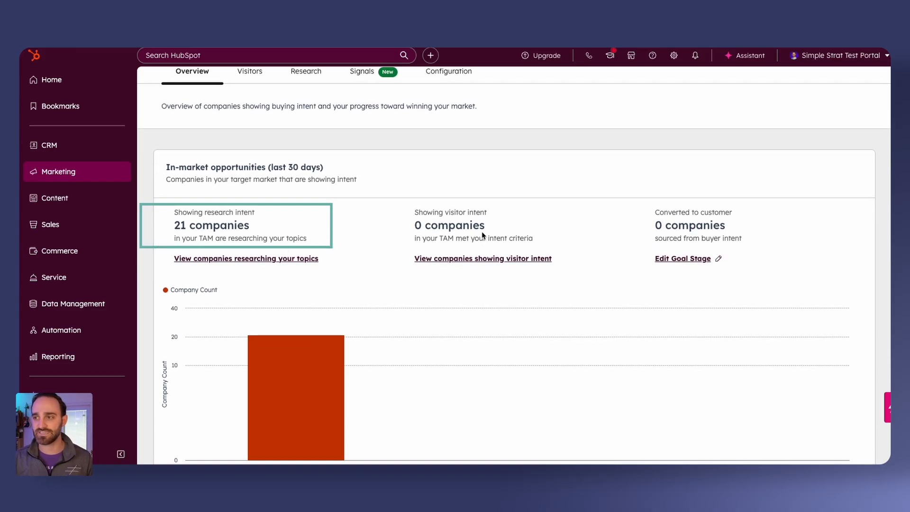
scroll(481, 237, down, 1)
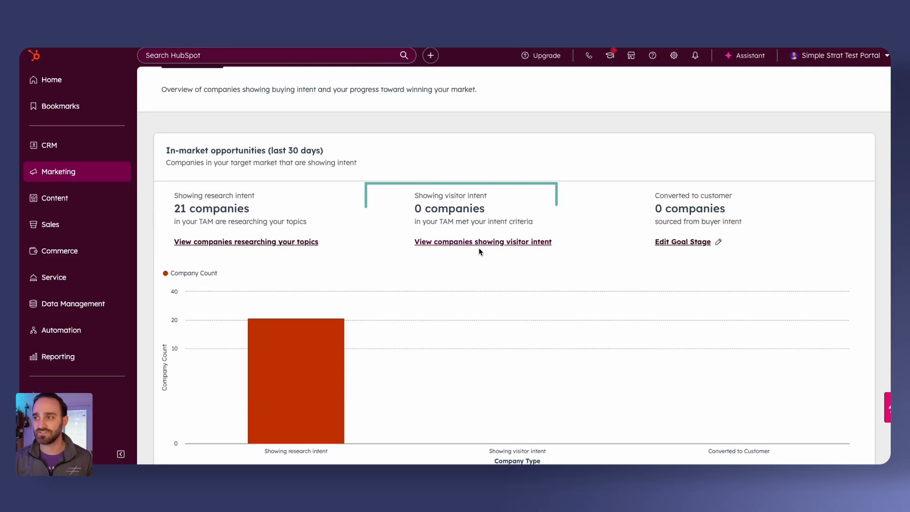
scroll(697, 268, down, 1)
scroll(690, 268, down, 5)
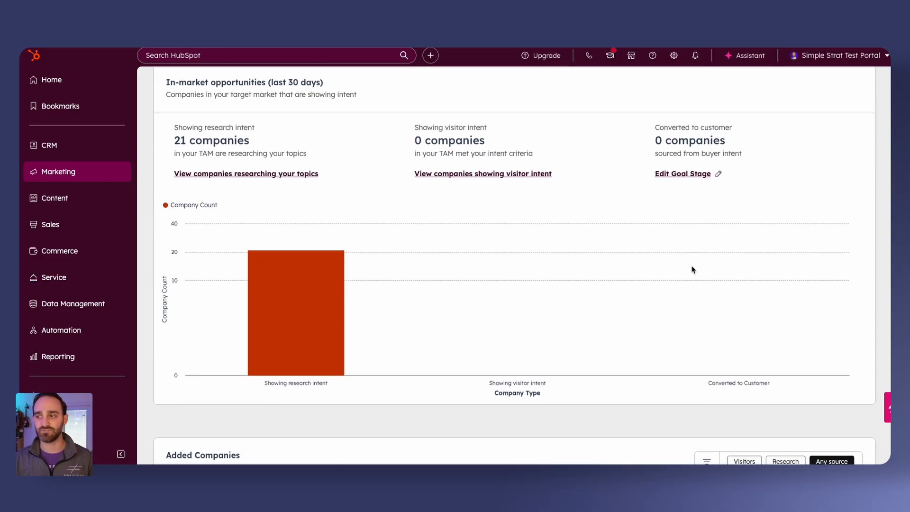
scroll(685, 268, down, 2)
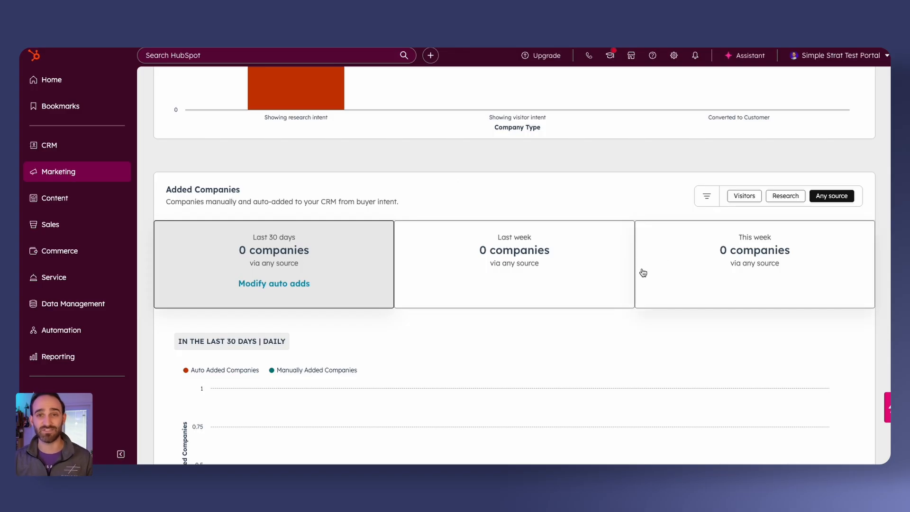
- Inspect the settings for auto-adding companies from a saved view and review the popular auto-adds on the overview
click(291, 285)
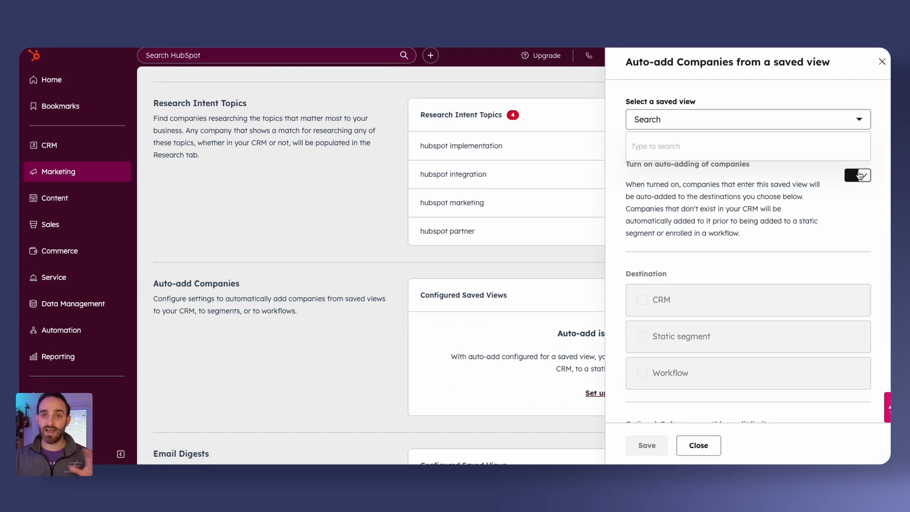
click(805, 239)
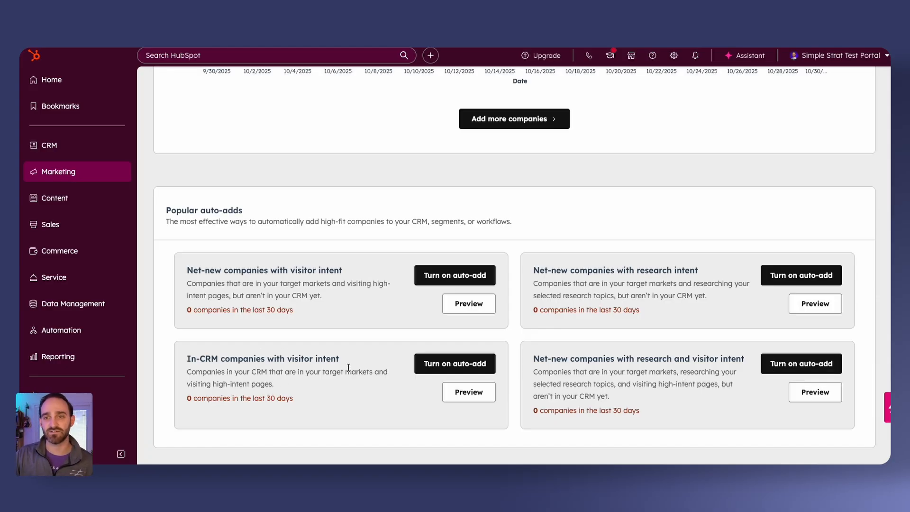
scroll(346, 374, up, 5)
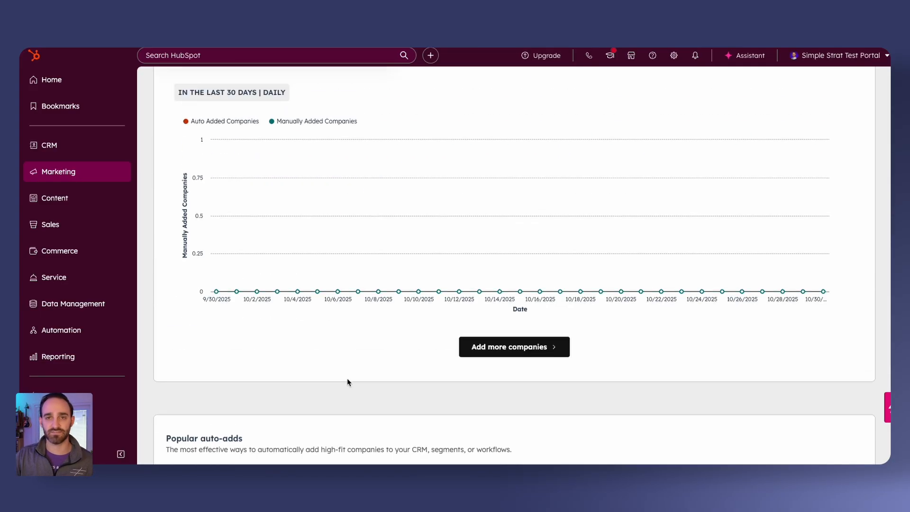
scroll(347, 382, down, 5)
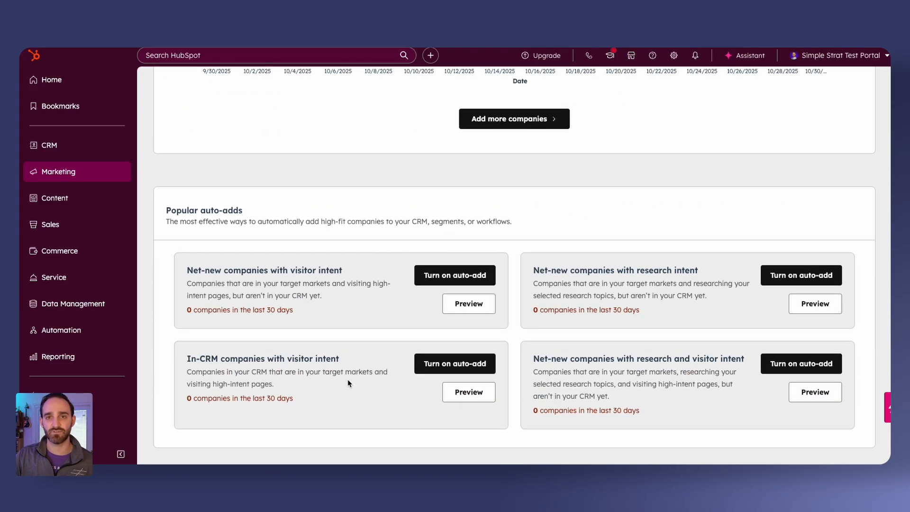